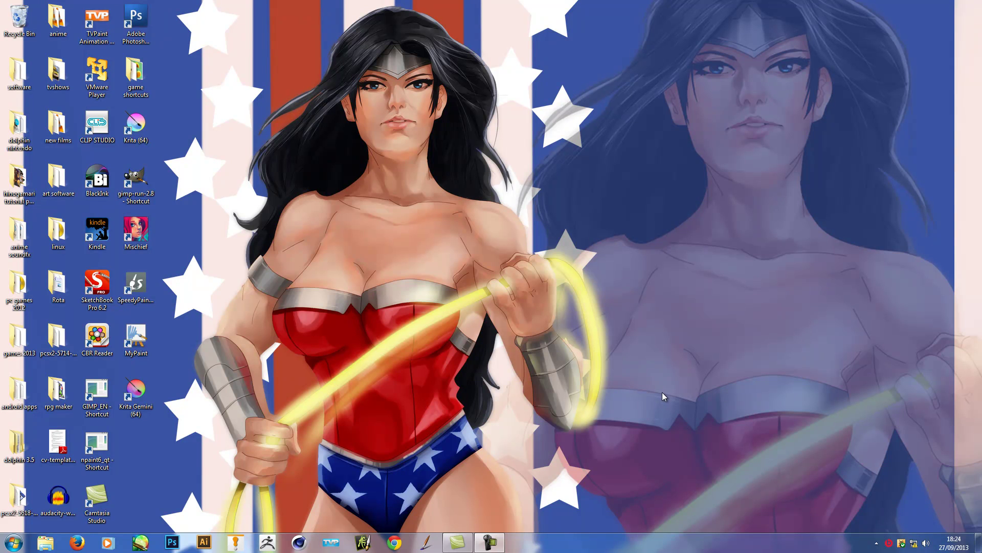
- Launch Corel Painter X3 from its taskbar icon
left_click(425, 543)
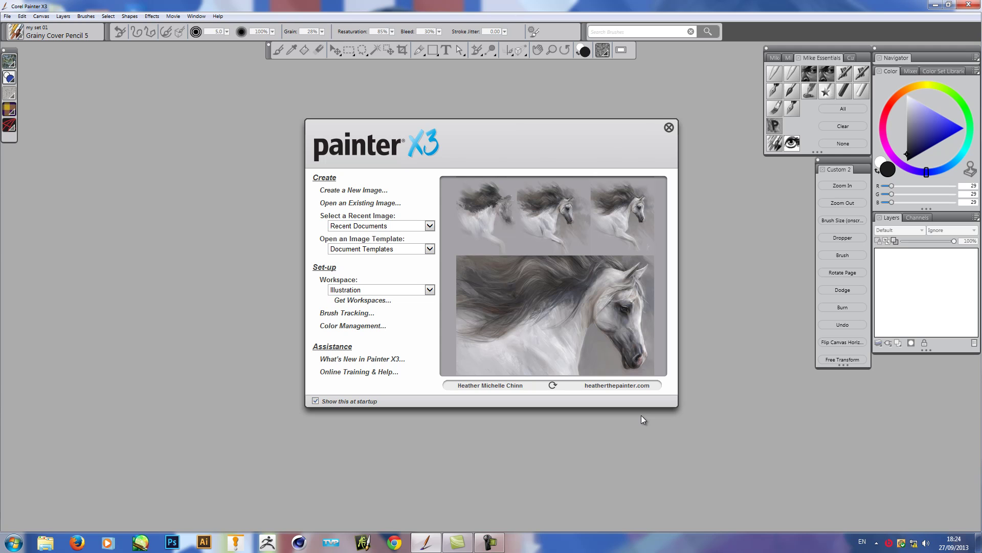
- Create a new 1600 × 900 pixel image and zoom the view to 100%
left_click(367, 191)
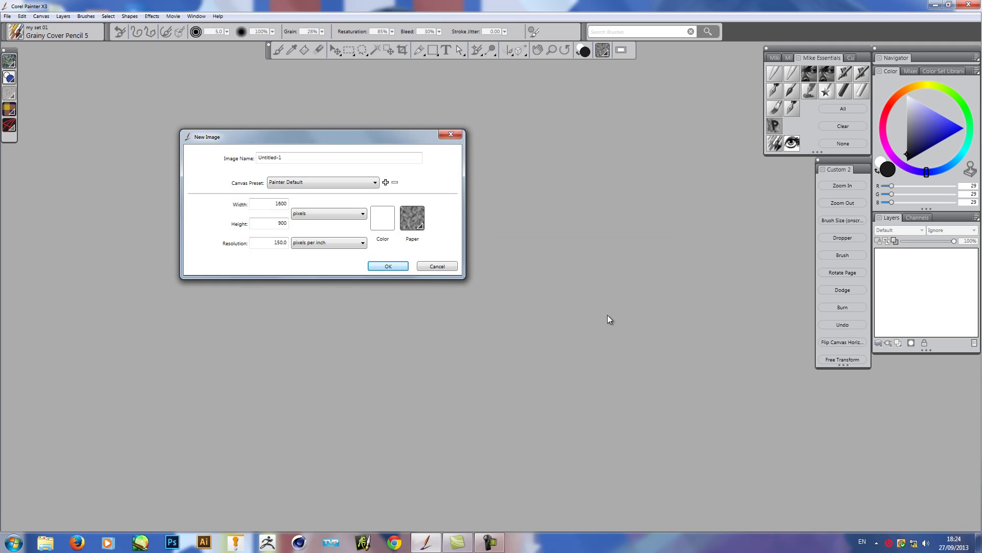
left_click(393, 269)
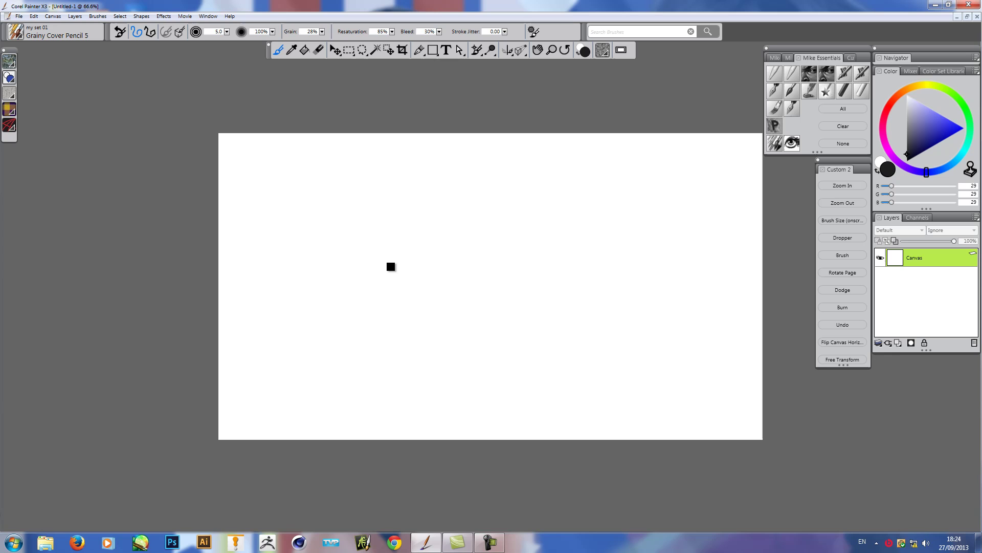
left_click(853, 186)
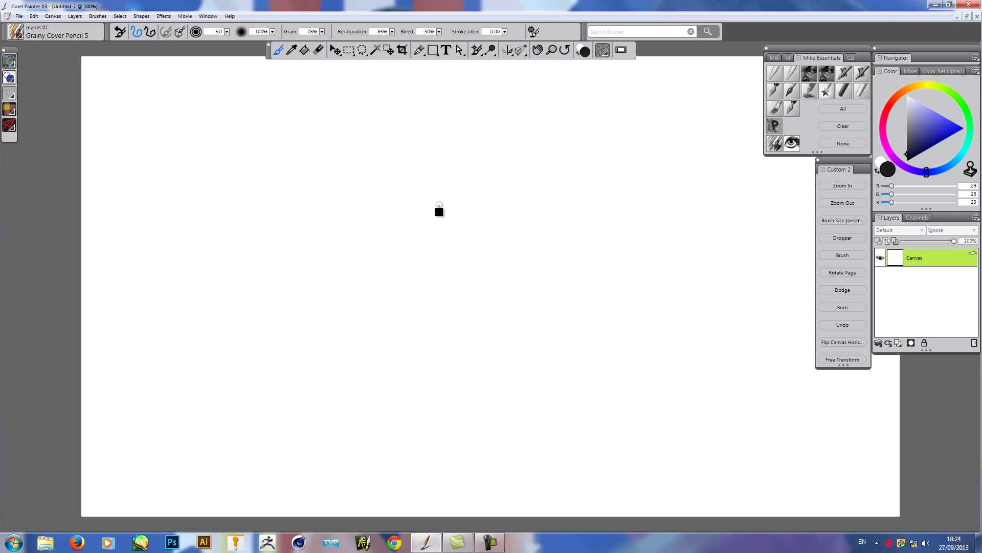
- Sketch the hair's top curve and the lower bangs edge with Grainy Cover Pencil 5
mouse_move(459, 137)
left_mouse_down()
mouse_move(434, 146)
mouse_move(482, 141)
mouse_move(422, 154)
mouse_move(488, 138)
mouse_move(424, 154)
mouse_move(475, 154)
mouse_move(437, 144)
mouse_move(395, 173)
mouse_move(444, 136)
mouse_move(496, 144)
mouse_move(473, 132)
mouse_move(392, 173)
mouse_move(424, 158)
mouse_move(406, 175)
left_mouse_up()
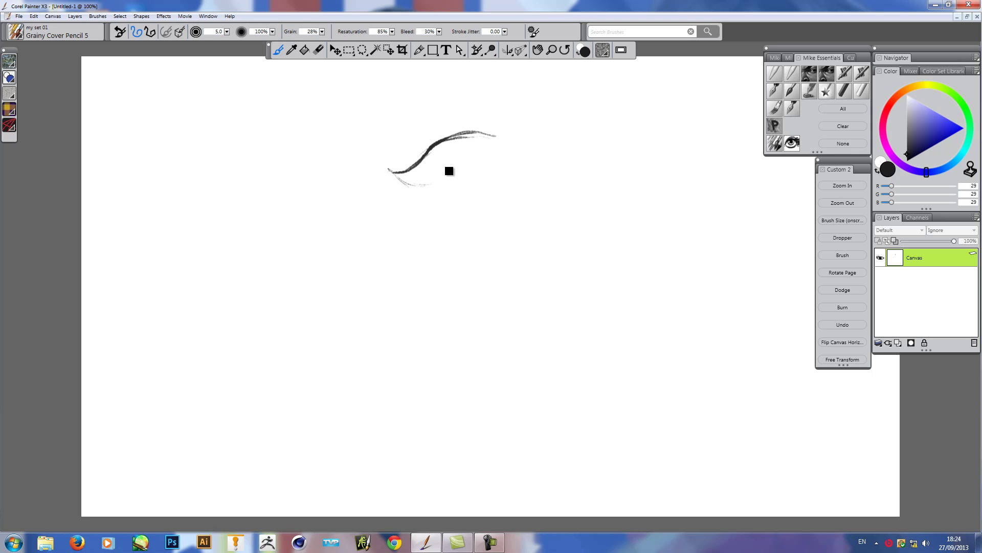
mouse_move(423, 179)
left_mouse_down()
mouse_move(399, 175)
mouse_move(445, 180)
mouse_move(432, 178)
left_mouse_up()
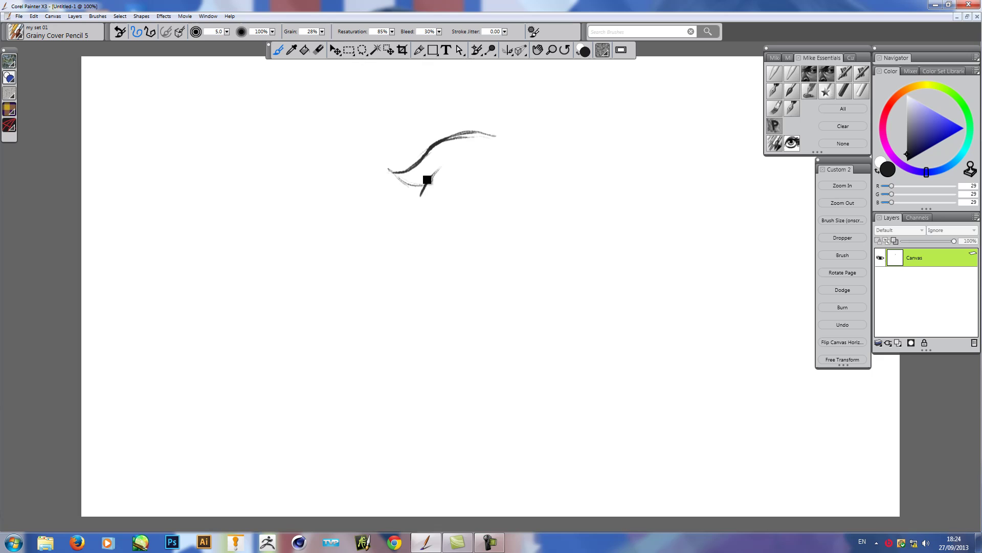
mouse_move(395, 212)
left_mouse_down()
mouse_move(418, 196)
mouse_move(429, 202)
mouse_move(419, 202)
left_mouse_up()
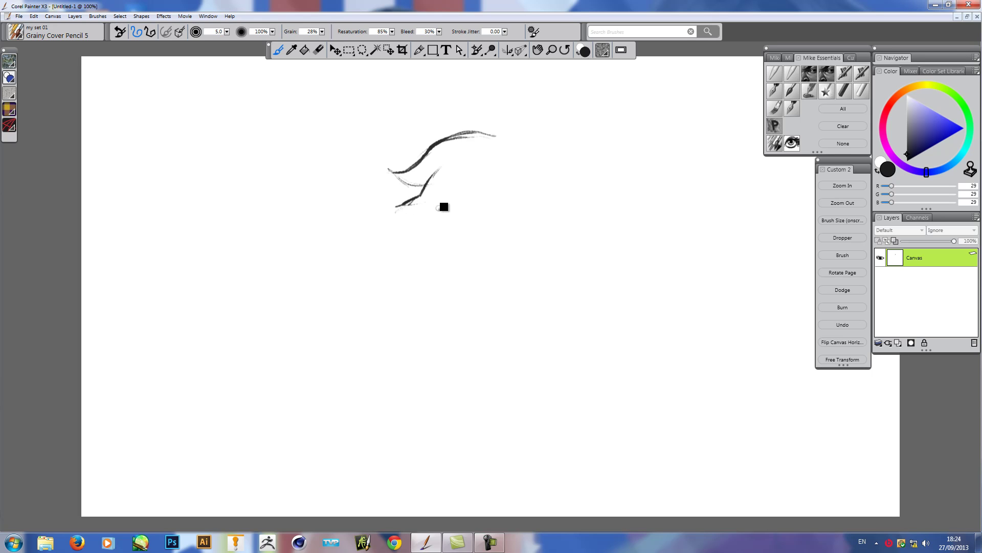
left_click_drag(409, 203, 486, 208)
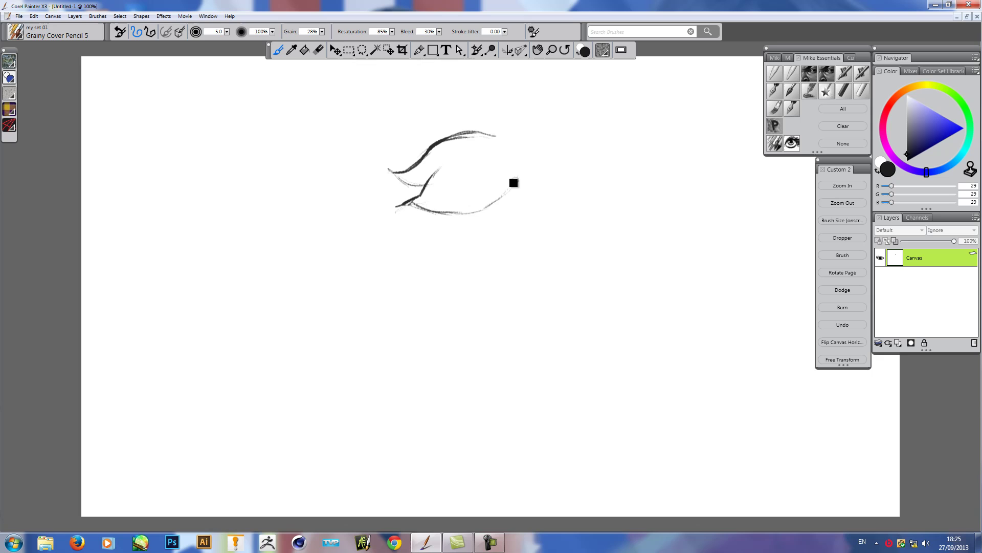
mouse_move(516, 169)
left_mouse_down()
mouse_move(487, 209)
mouse_move(455, 217)
mouse_move(405, 202)
left_mouse_up()
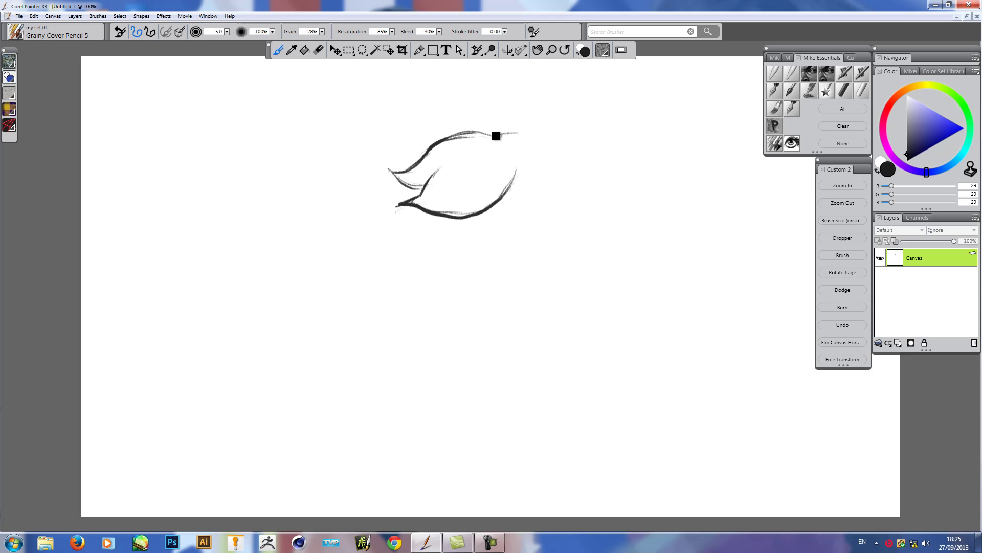
- Draw the hair's right side, darken its top-right outline, and add an inner line and a hanging left strand
mouse_move(496, 135)
left_mouse_down()
mouse_move(528, 139)
mouse_move(545, 183)
left_mouse_up()
mouse_move(536, 144)
left_mouse_down()
mouse_move(547, 191)
mouse_move(540, 151)
mouse_move(531, 235)
mouse_move(536, 227)
mouse_move(541, 191)
mouse_move(535, 219)
mouse_move(506, 252)
mouse_move(519, 242)
mouse_move(510, 249)
mouse_move(519, 201)
left_mouse_up()
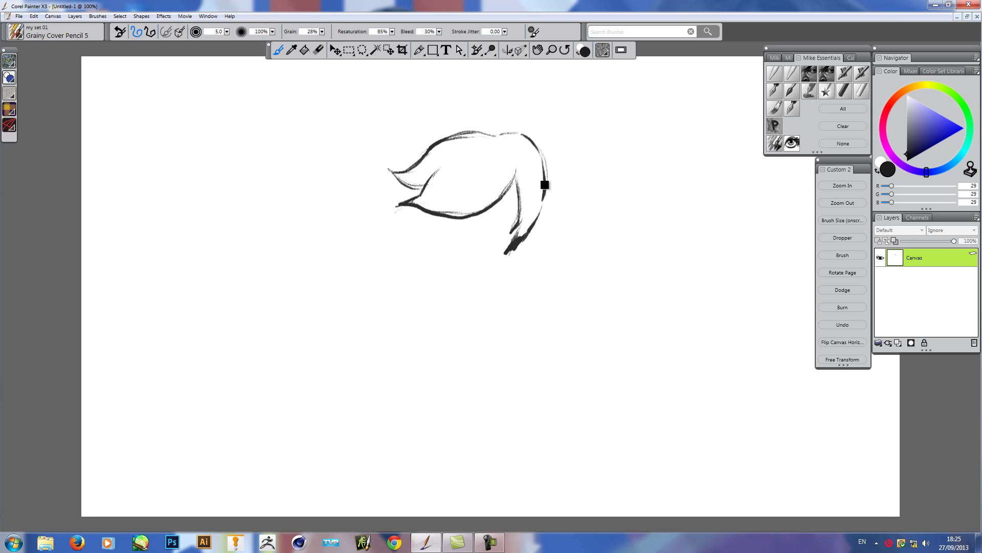
mouse_move(540, 144)
left_mouse_down()
mouse_move(504, 131)
mouse_move(447, 136)
left_mouse_up()
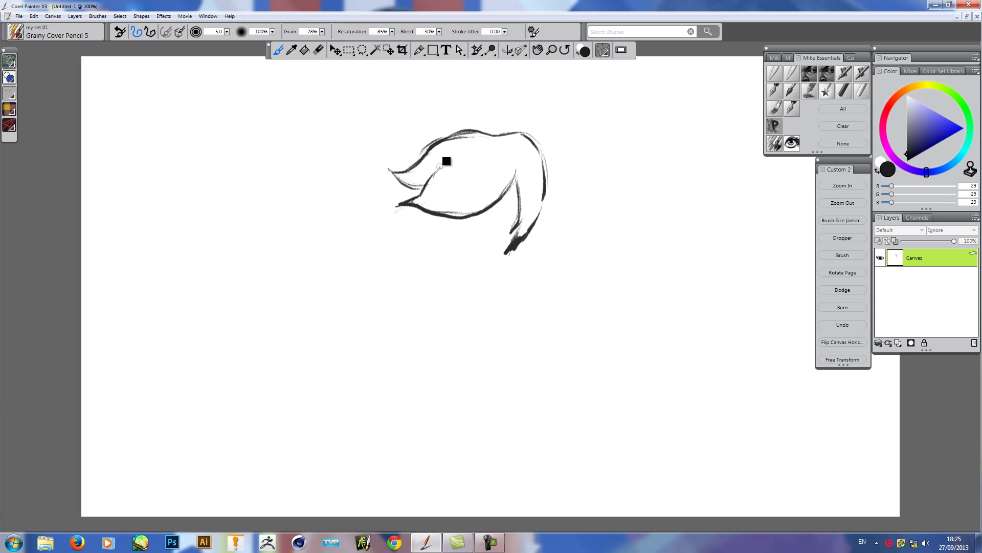
left_click_drag(453, 157, 425, 188)
left_click_drag(413, 216, 417, 260)
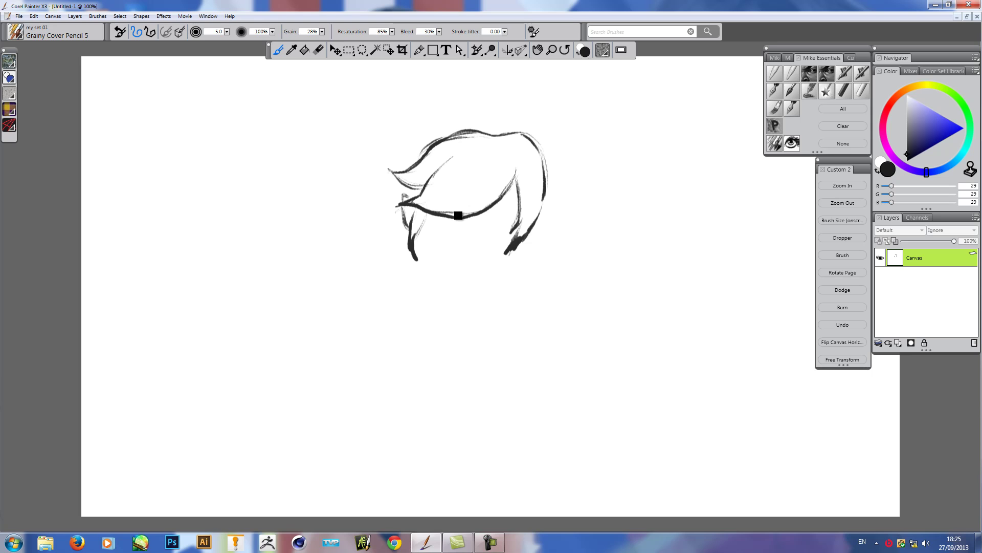
- Draw a pointed ear right of the hair, a strand below it, and begin an outline arching over the top
key("e")
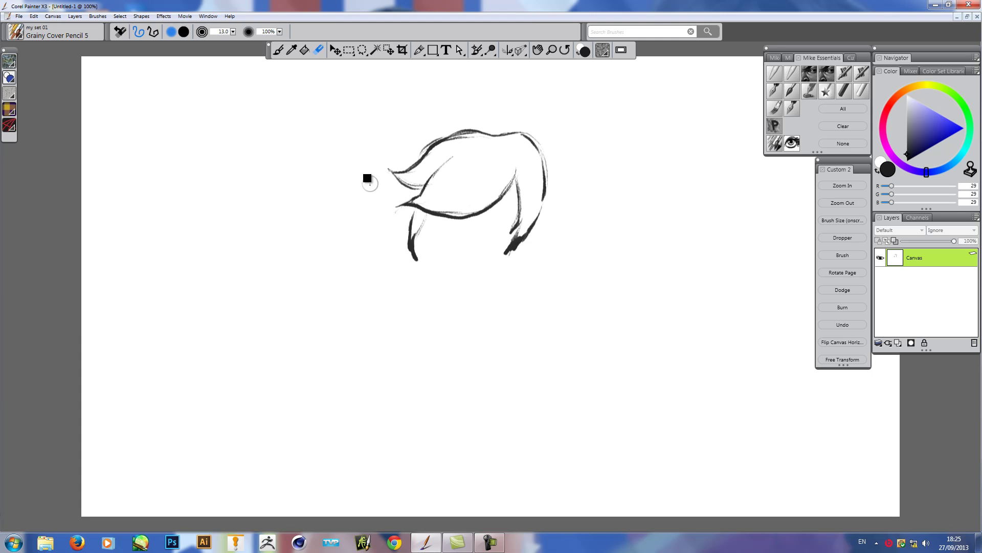
left_click(278, 50)
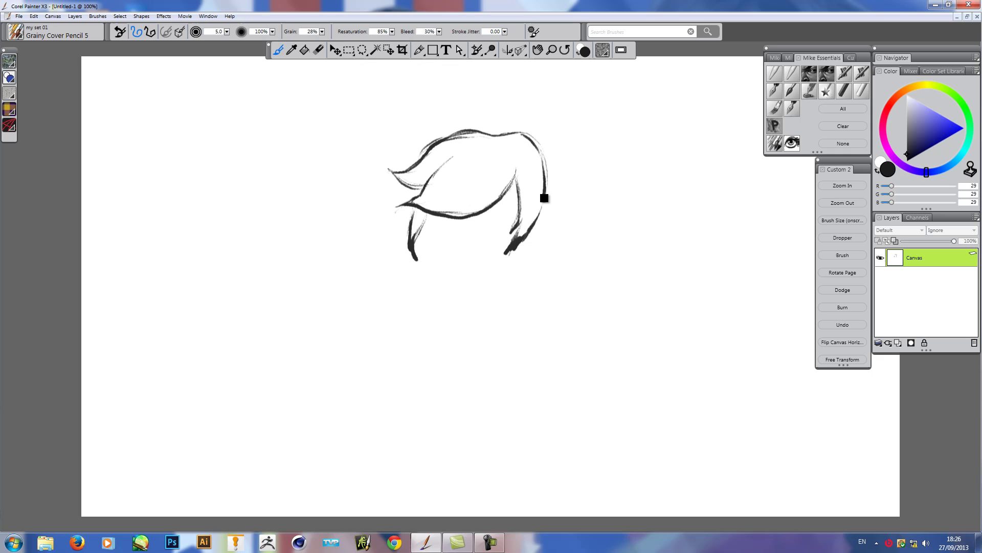
mouse_move(569, 178)
left_mouse_down()
mouse_move(543, 201)
mouse_move(573, 175)
left_mouse_up()
left_click_drag(570, 209, 546, 222)
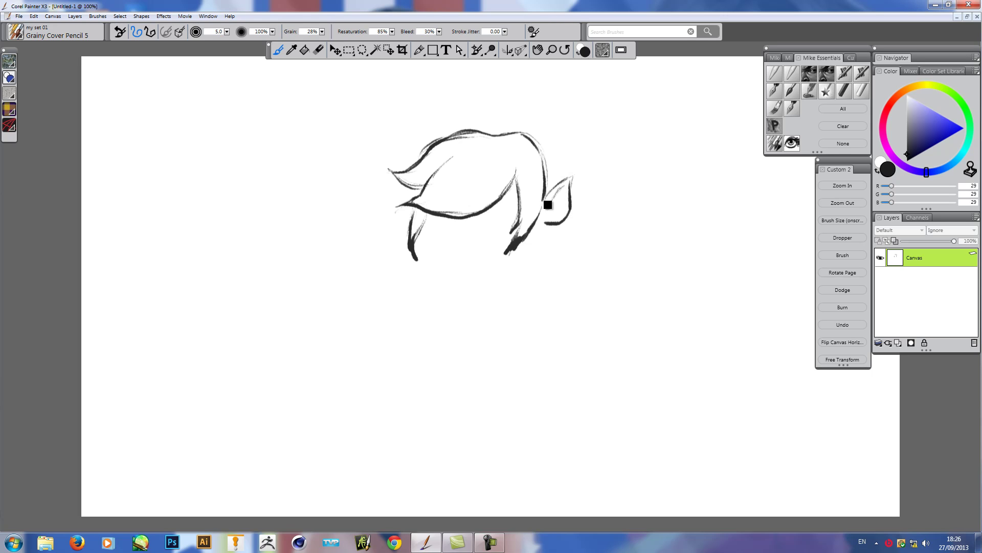
mouse_move(548, 202)
left_mouse_down()
mouse_move(572, 177)
mouse_move(550, 211)
mouse_move(565, 220)
left_mouse_up()
left_click_drag(540, 227, 526, 268)
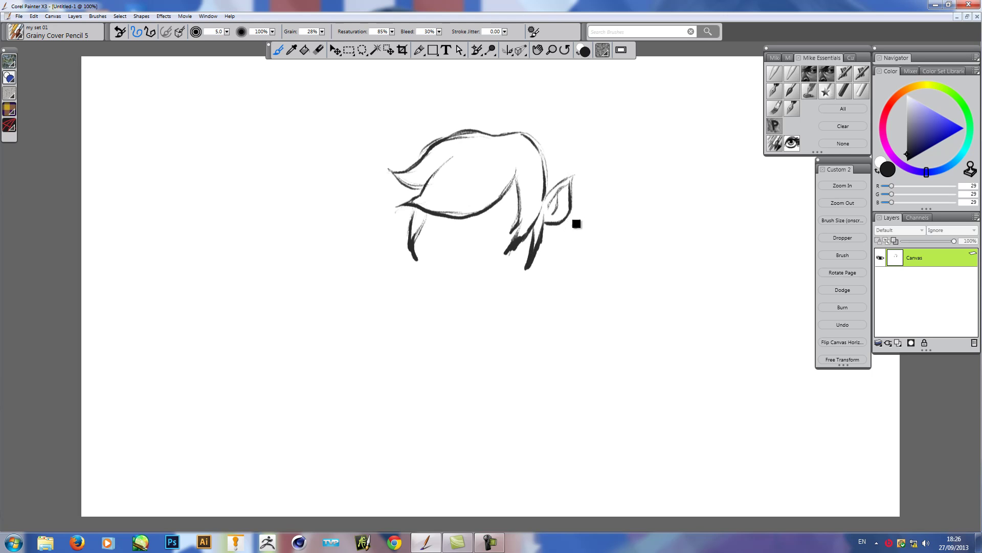
mouse_move(580, 173)
left_mouse_down()
mouse_move(568, 134)
mouse_move(579, 175)
mouse_move(572, 146)
mouse_move(534, 103)
mouse_move(457, 107)
mouse_move(429, 137)
left_mouse_up()
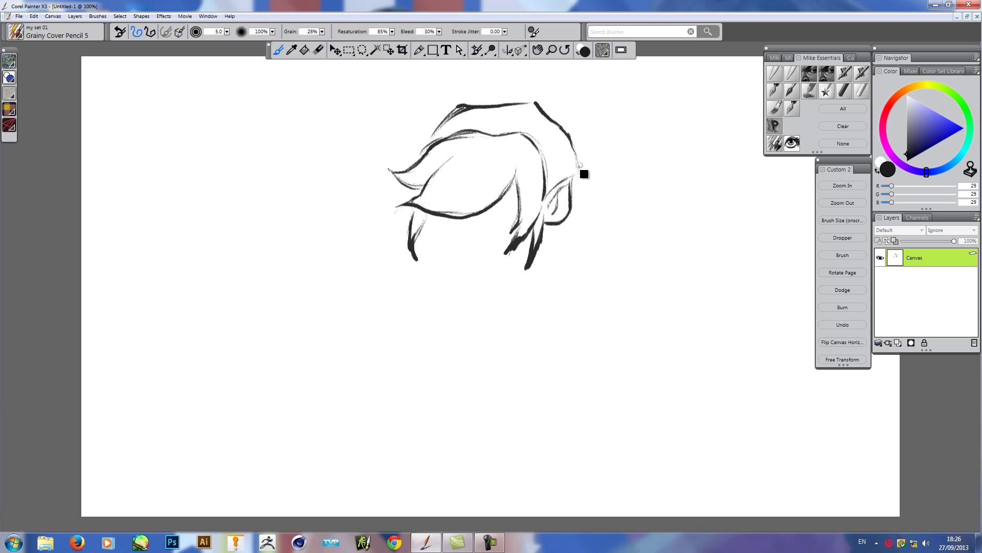
- Erase the rough top outline and redraw an arc over the hair and down the right side
left_click(318, 50)
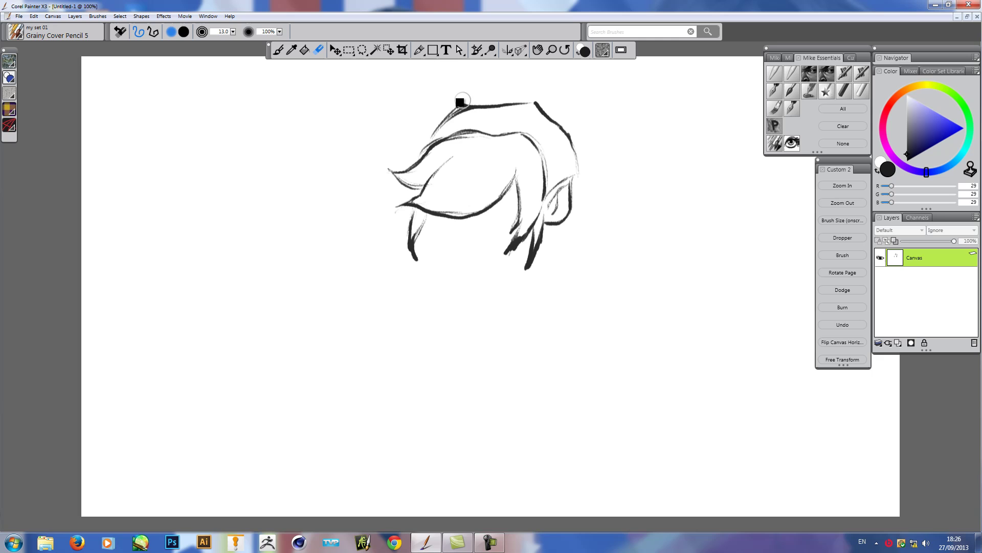
mouse_move(460, 101)
left_mouse_down()
mouse_move(425, 137)
mouse_move(490, 103)
mouse_move(531, 98)
mouse_move(528, 107)
mouse_move(569, 133)
mouse_move(505, 117)
mouse_move(568, 136)
left_mouse_up()
left_click(279, 50)
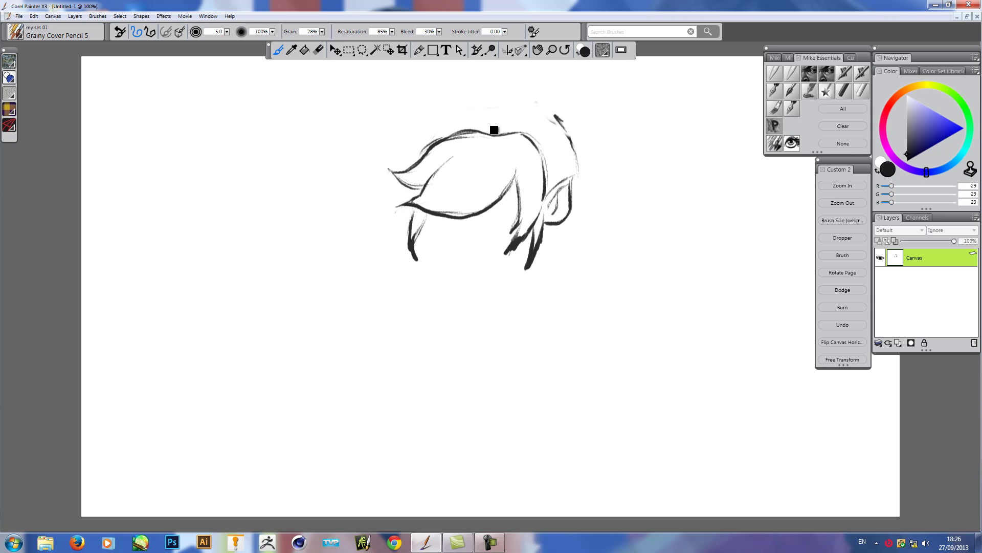
mouse_move(448, 135)
left_mouse_down()
mouse_move(499, 112)
mouse_move(477, 114)
mouse_move(541, 112)
left_mouse_up()
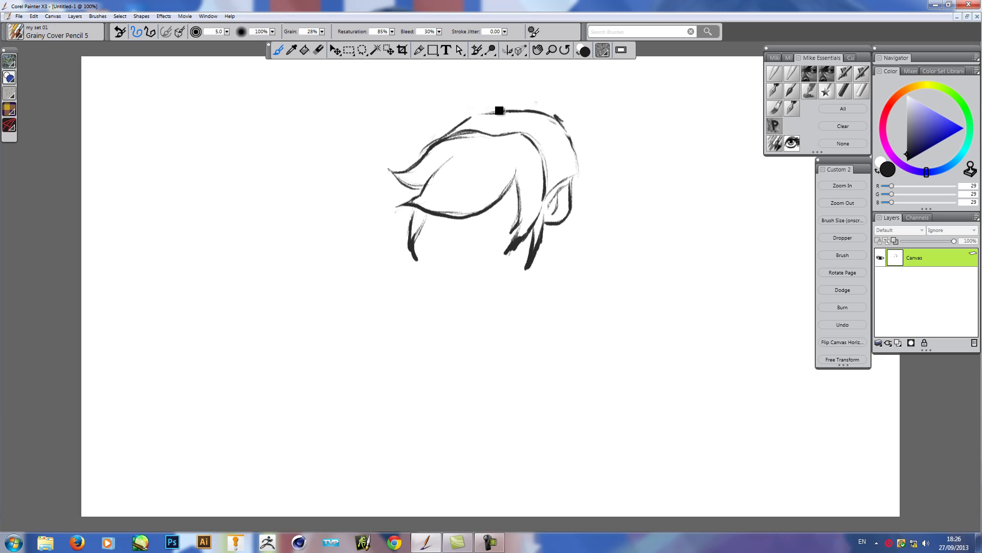
mouse_move(450, 129)
left_mouse_down()
mouse_move(508, 110)
mouse_move(564, 131)
mouse_move(584, 204)
mouse_move(550, 241)
mouse_move(581, 199)
left_mouse_up()
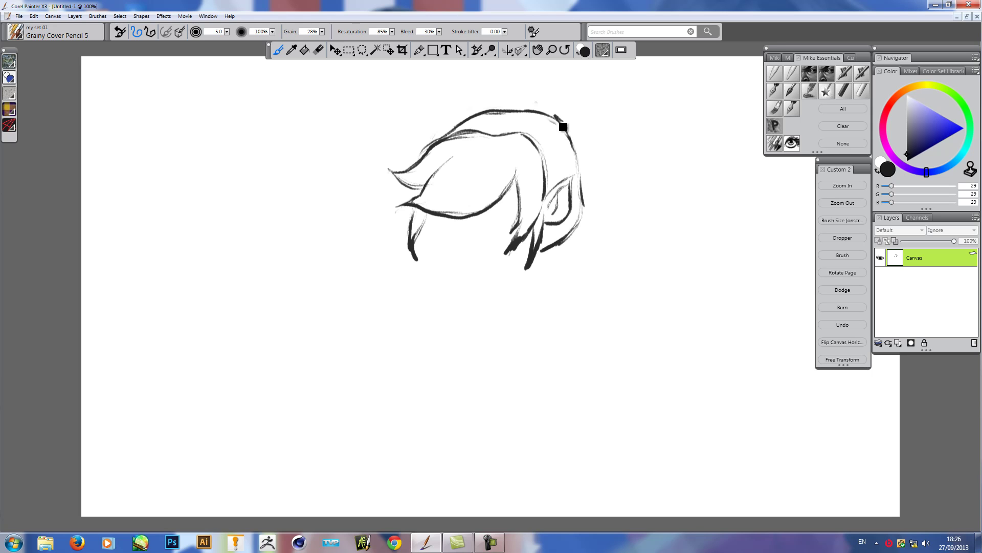
mouse_move(563, 127)
left_mouse_down()
mouse_move(542, 109)
mouse_move(471, 121)
left_mouse_up()
- Erase the stray stroke under the arc, then darken the top outline and the edge behind the ear
left_click(318, 50)
mouse_move(479, 113)
left_mouse_down()
mouse_move(520, 118)
mouse_move(560, 136)
mouse_move(491, 118)
mouse_move(534, 108)
mouse_move(571, 121)
mouse_move(590, 195)
mouse_move(586, 188)
mouse_move(584, 220)
left_mouse_up()
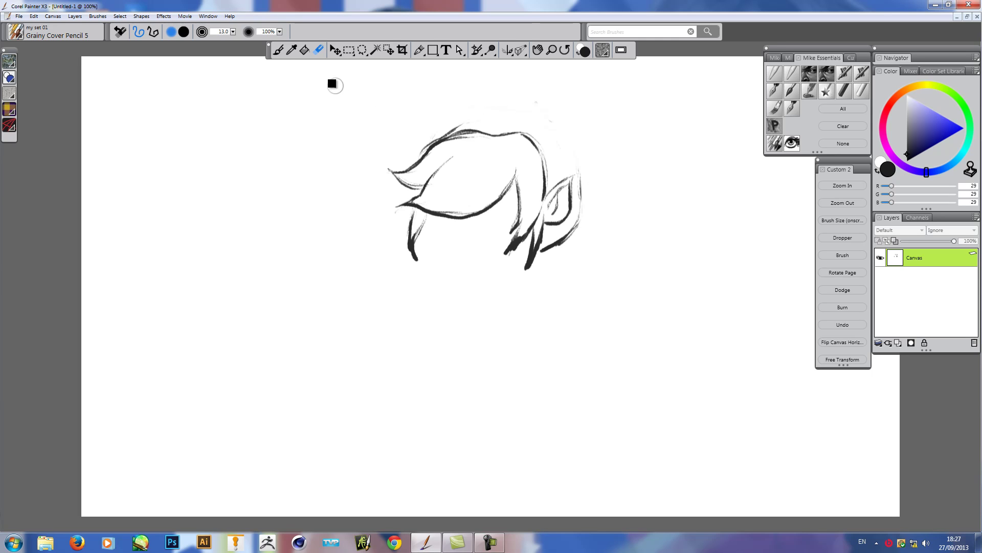
left_click(279, 50)
mouse_move(452, 131)
left_mouse_down()
mouse_move(481, 114)
mouse_move(522, 112)
mouse_move(561, 127)
mouse_move(578, 168)
mouse_move(548, 118)
mouse_move(496, 107)
mouse_move(446, 132)
left_mouse_up()
left_click_drag(570, 141, 580, 175)
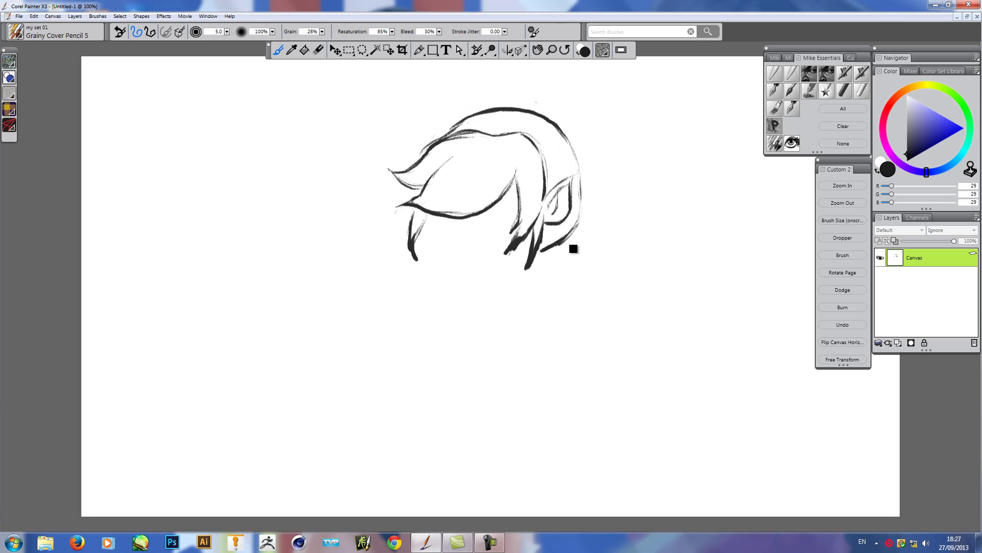
left_click_drag(546, 252, 573, 234)
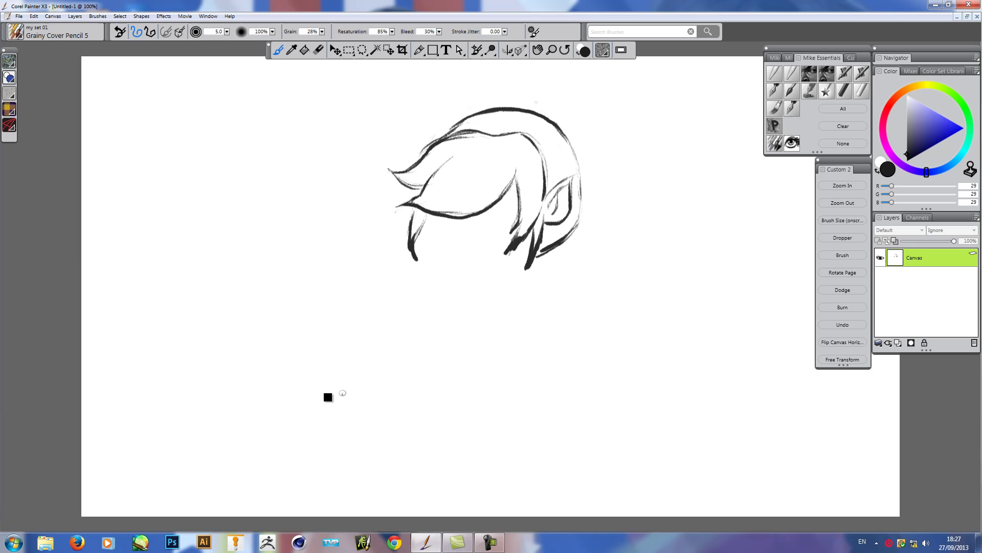
- In the tablet settings, assign a Space keypress to the pen's right-key button
key("super")
left_click(69, 307)
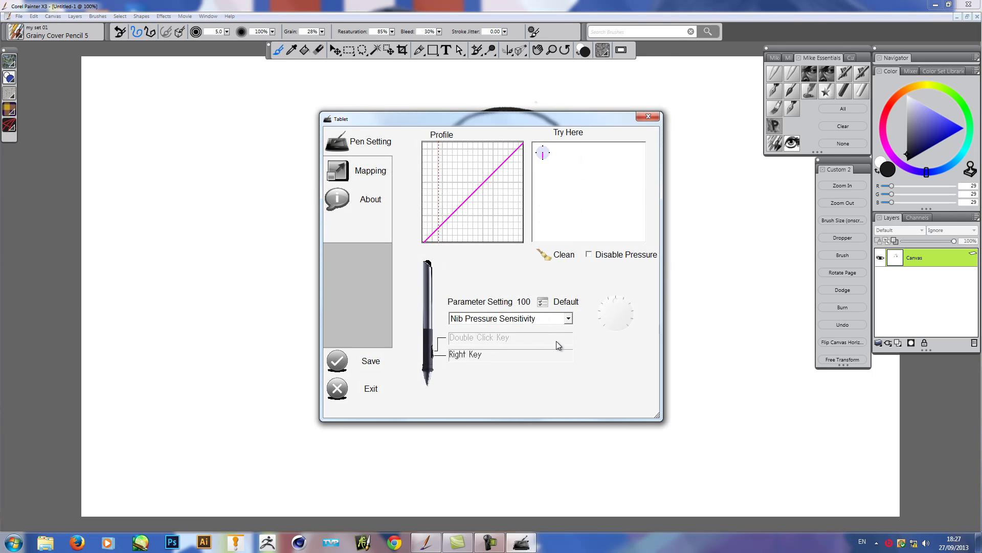
left_click(503, 355)
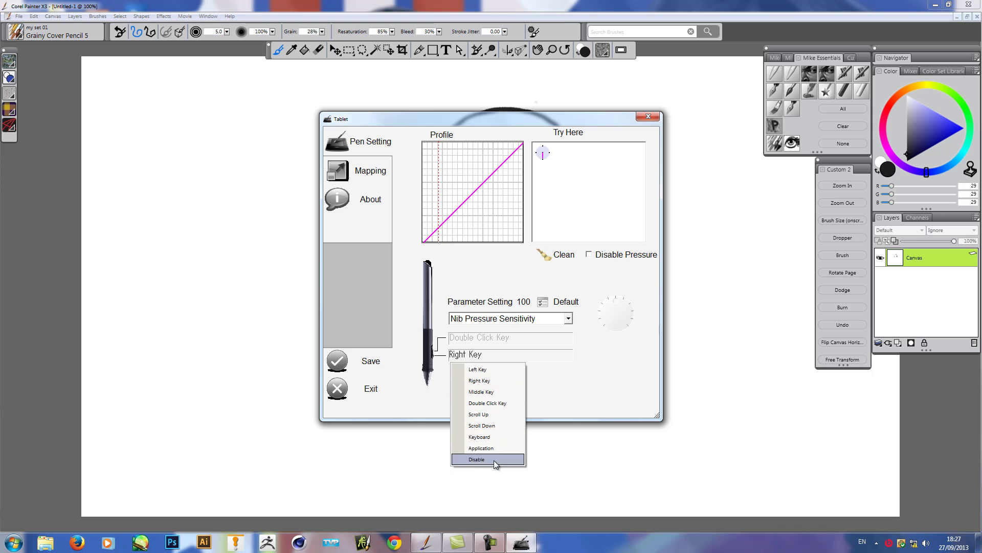
left_click(493, 447)
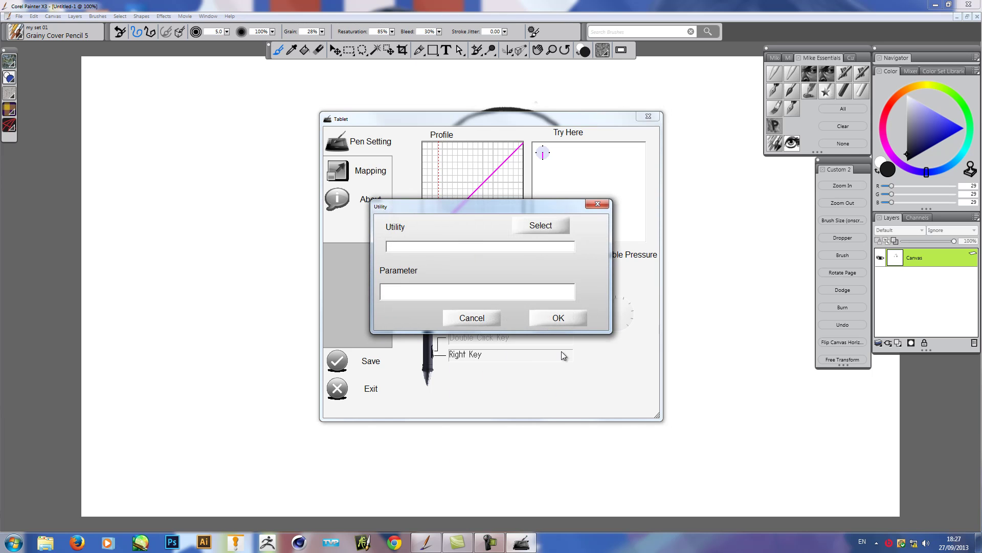
left_click(481, 323)
left_click(512, 357)
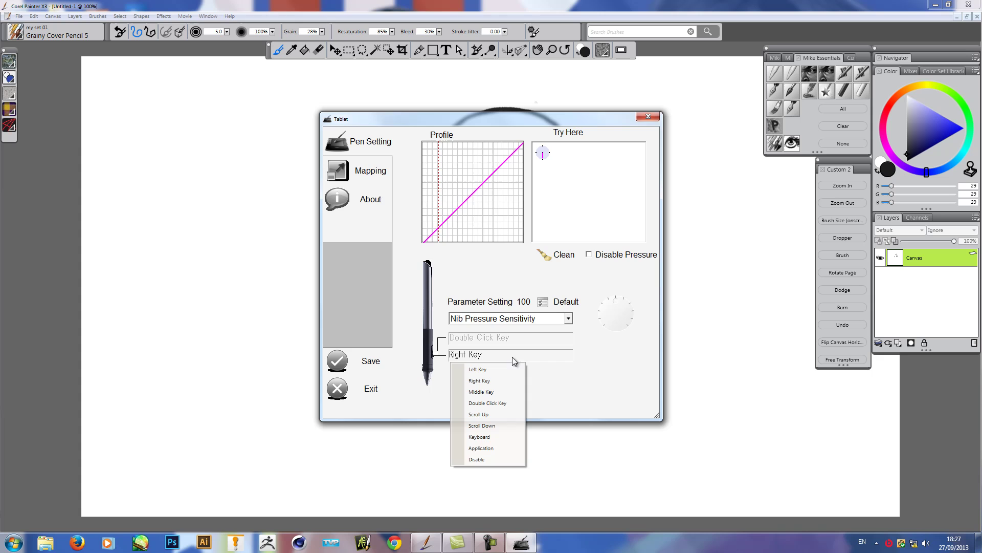
left_click(481, 436)
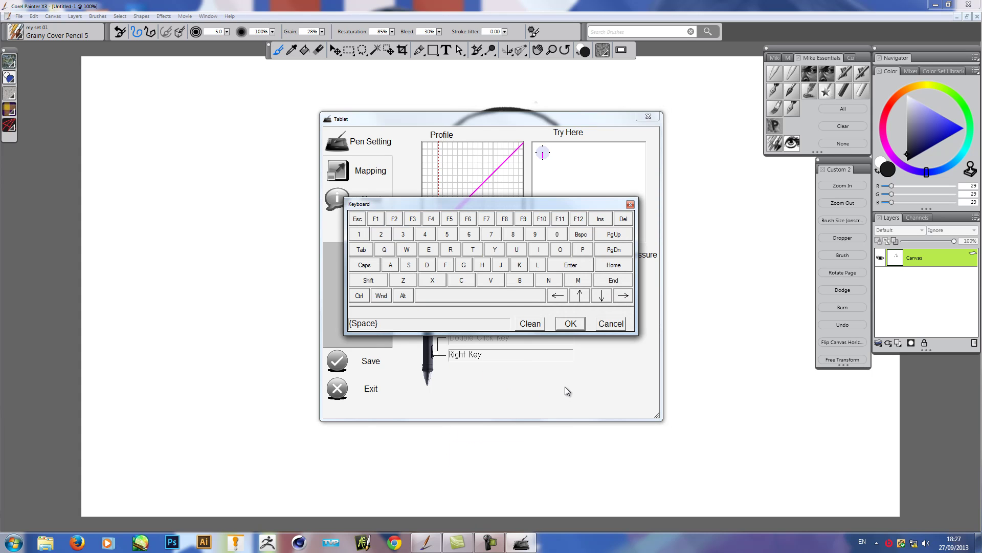
left_click(492, 300)
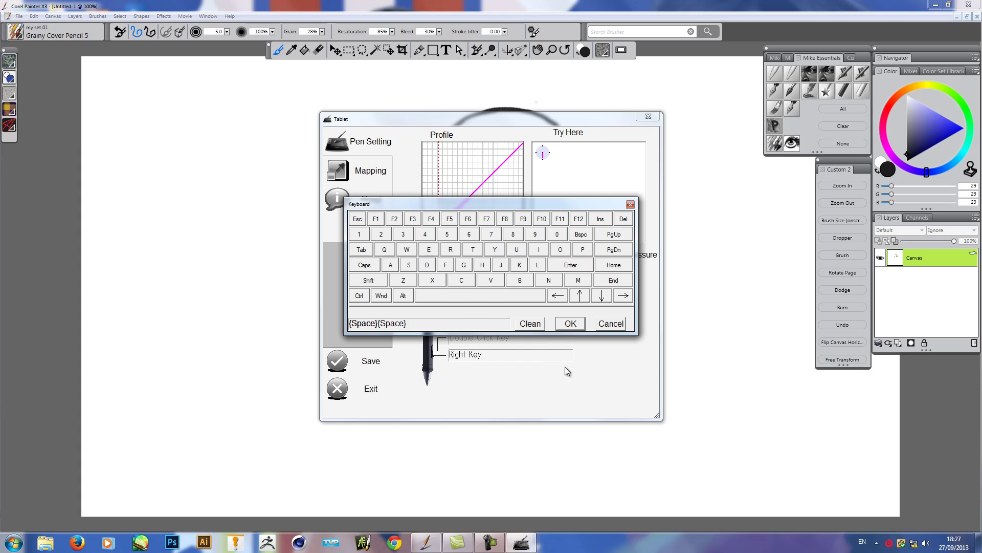
left_click(570, 324)
left_click(509, 358)
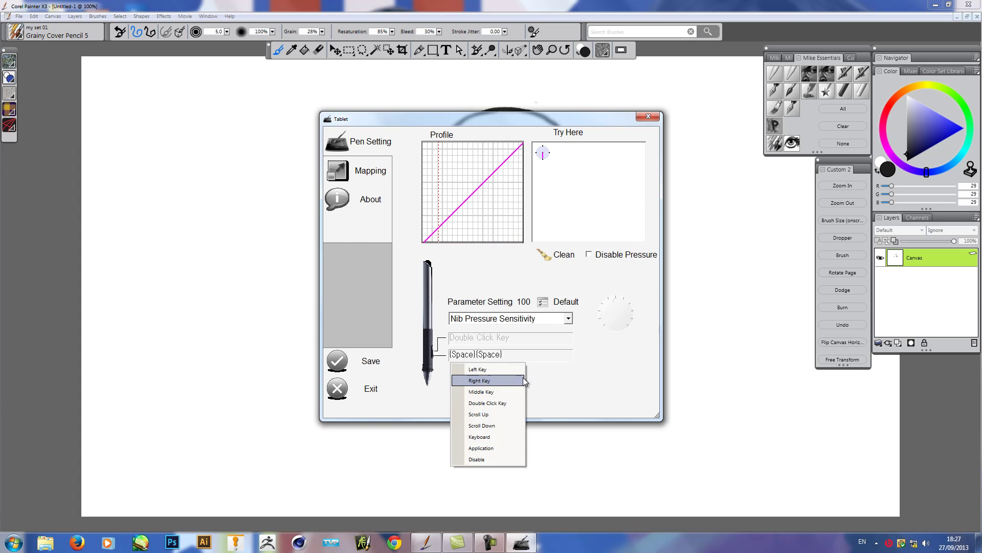
left_click(498, 447)
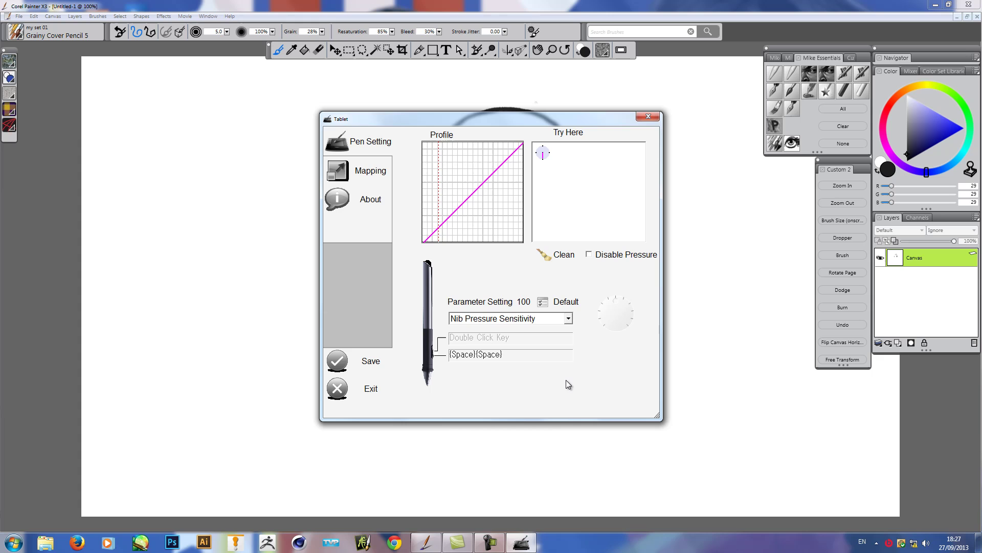
- Set the pen's Double Click Key to a single Space keyboard key and exit the tablet settings
left_click(510, 355)
left_click(494, 435)
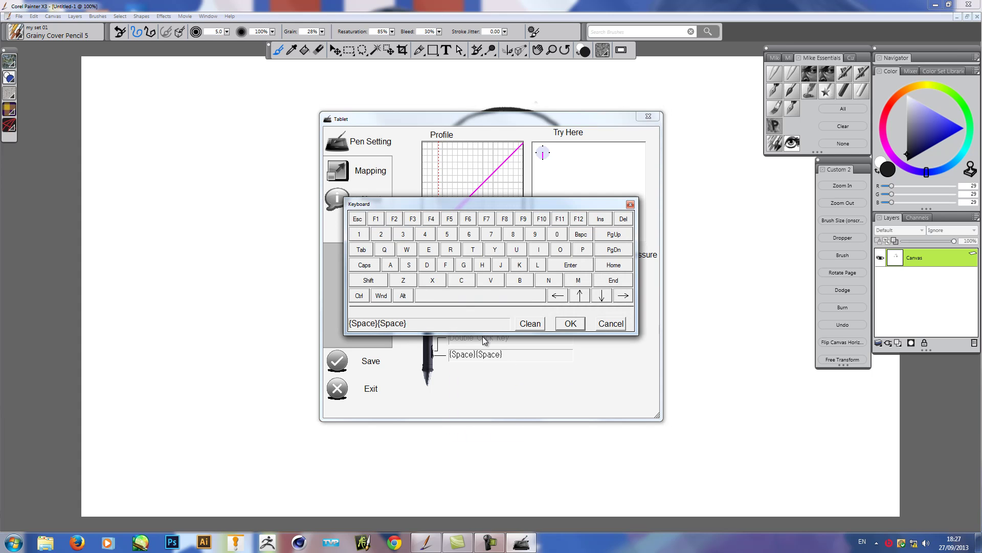
left_click(532, 323)
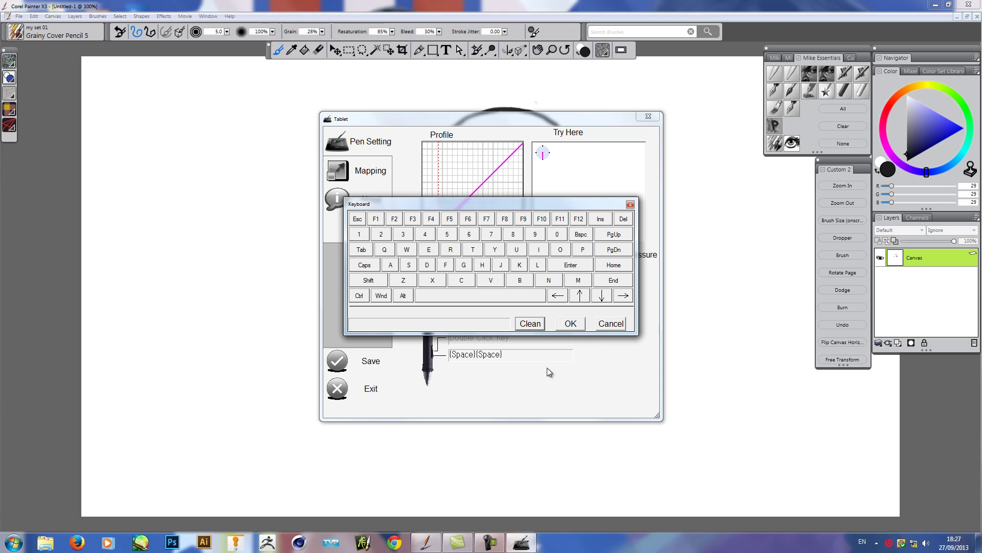
left_click(574, 327)
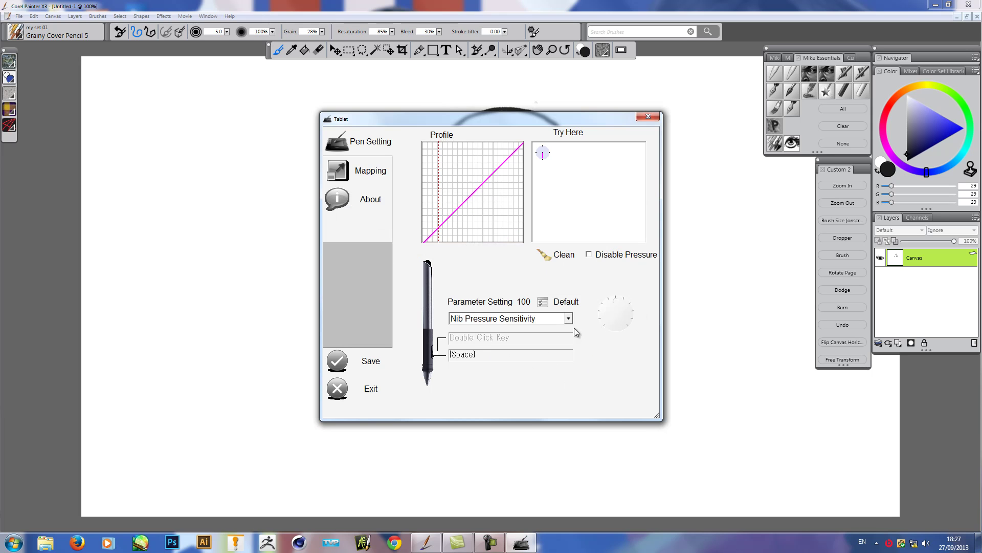
left_click(377, 393)
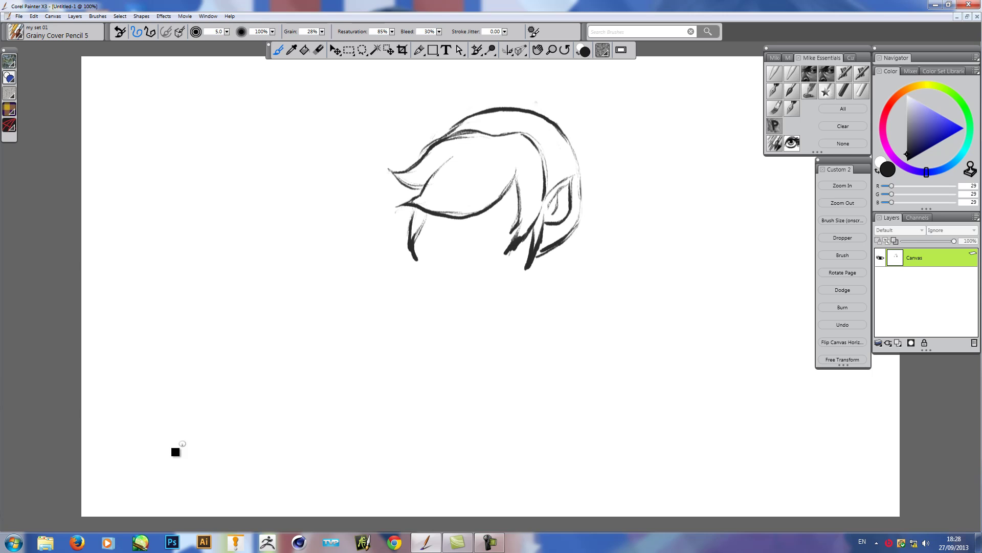
- Reopen the tablet pen settings from the Start menu and set the side button to Right Key
left_click(13, 542)
left_click(87, 303)
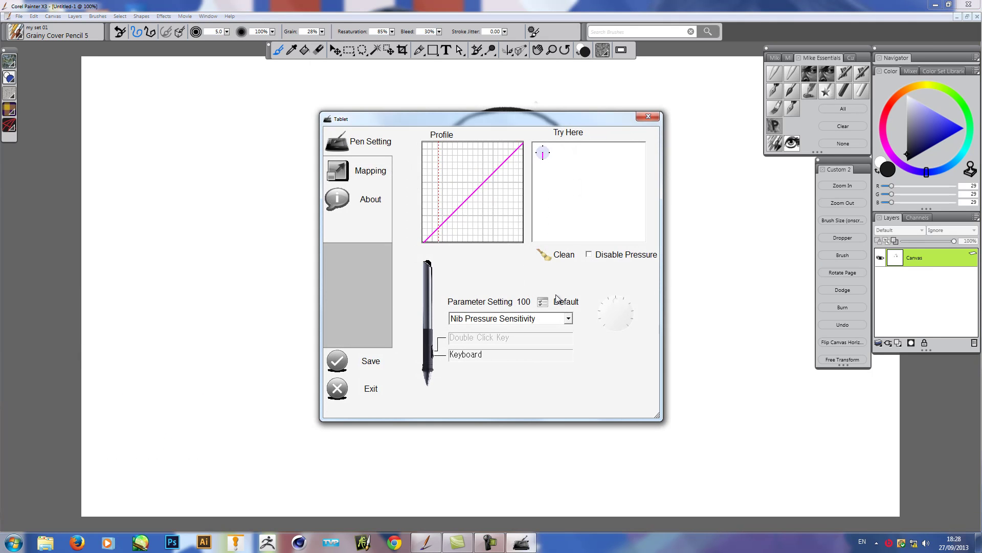
left_click(509, 355)
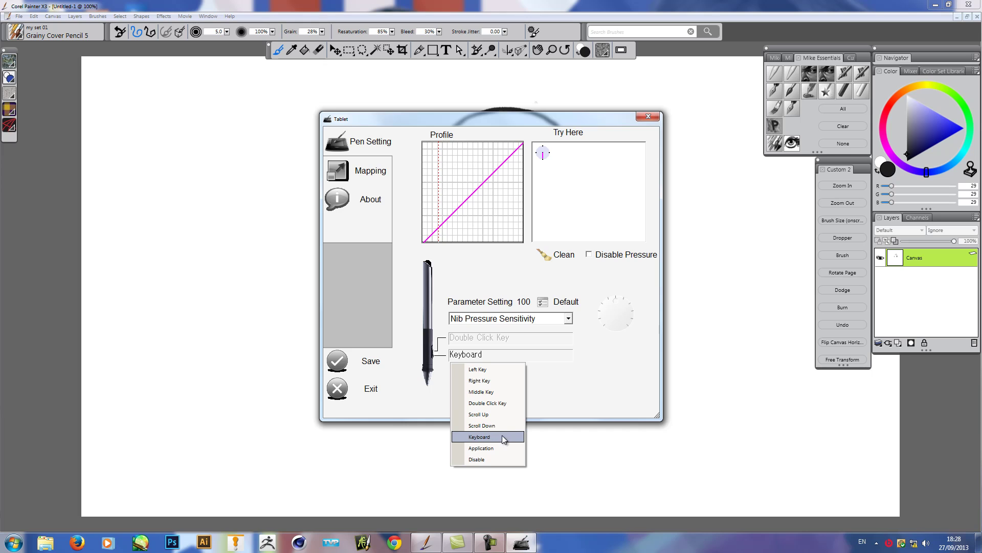
left_click(496, 381)
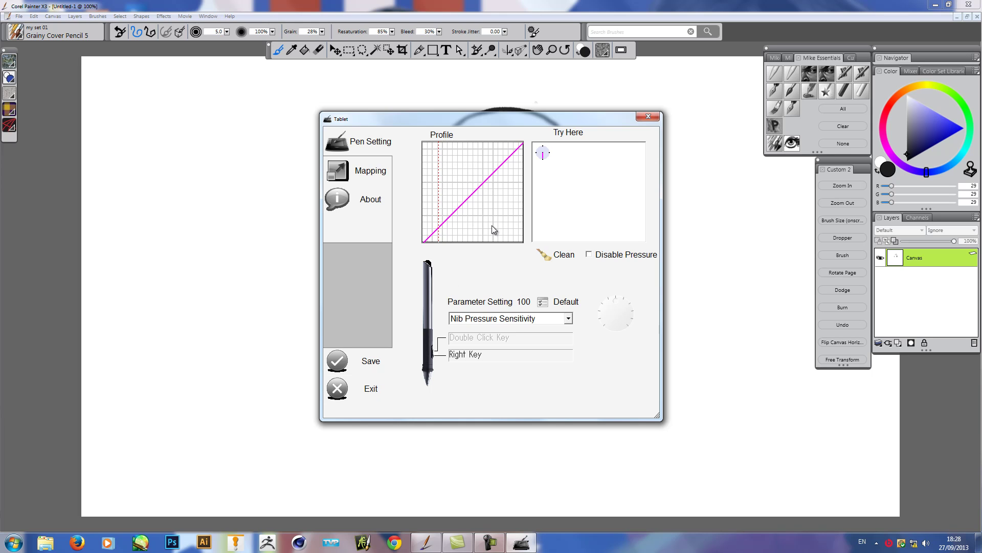
- Keep Nib Pressure Sensitivity and scribble test strokes in the Try Here pad
left_click(568, 318)
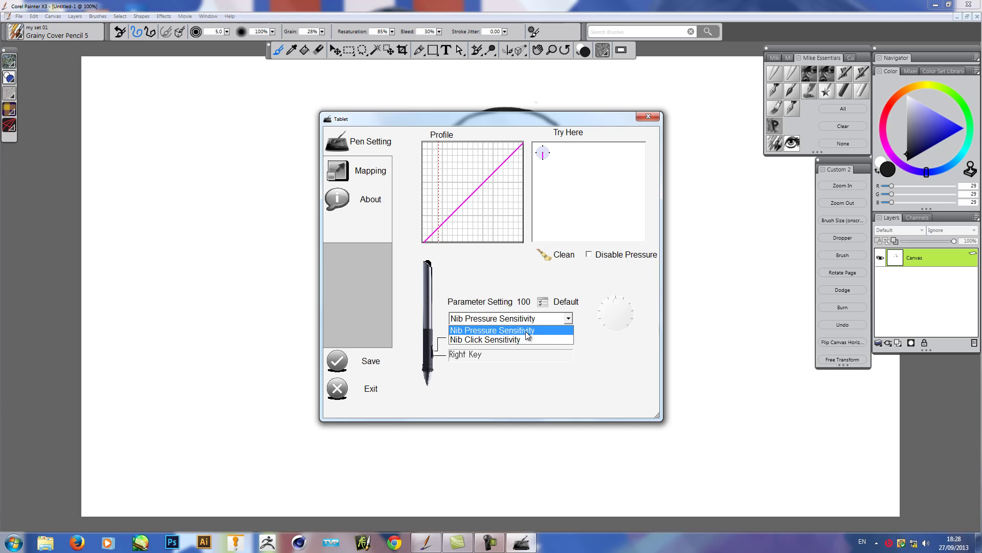
left_click(591, 379)
left_click_drag(572, 155, 593, 219)
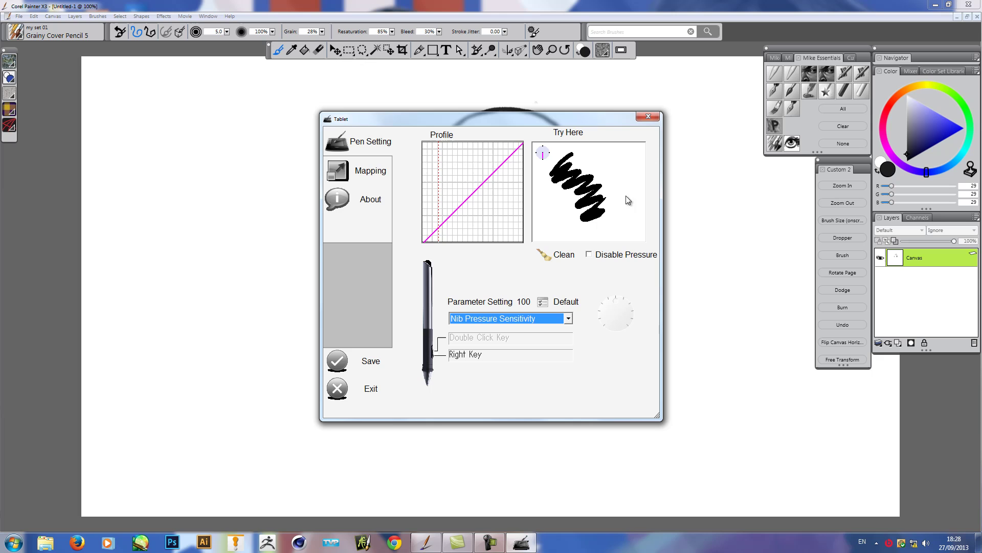
left_click_drag(617, 169, 627, 188)
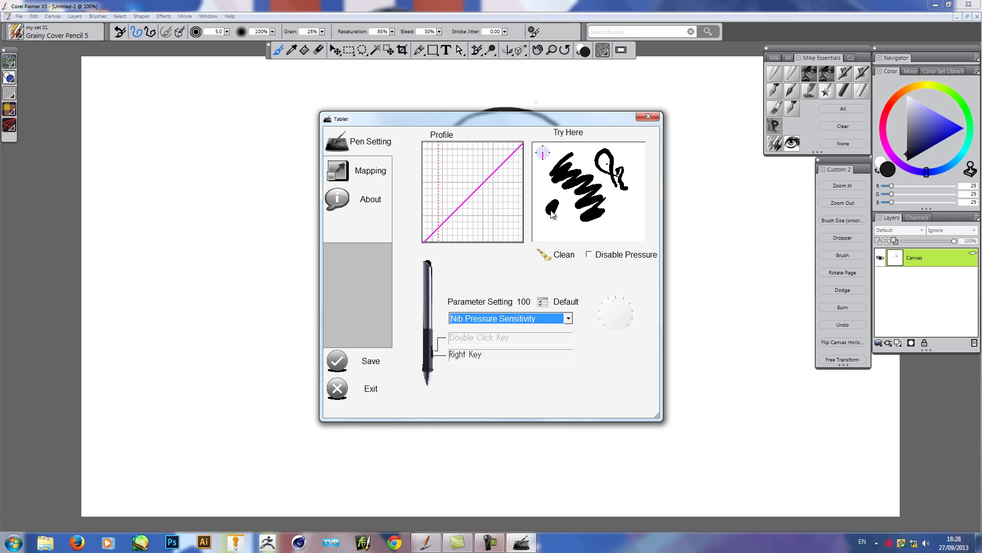
mouse_move(560, 231)
left_mouse_down()
mouse_move(593, 234)
mouse_move(625, 216)
left_mouse_up()
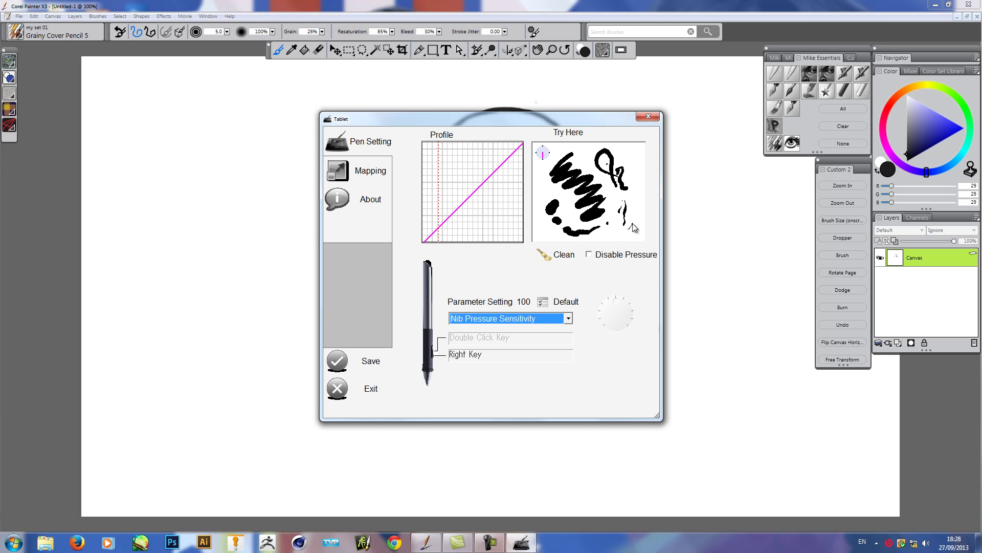
mouse_move(629, 159)
left_mouse_down()
mouse_move(577, 168)
mouse_move(600, 217)
mouse_move(567, 211)
mouse_move(547, 190)
left_mouse_up()
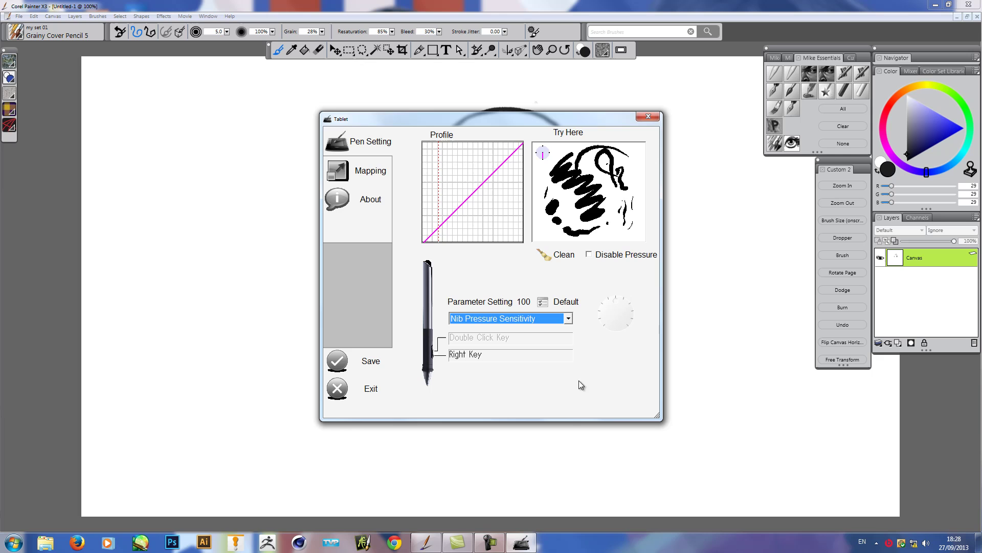
- Clean the Try Here pad and scribble fresh zigzag strokes to recheck pressure
left_click(561, 255)
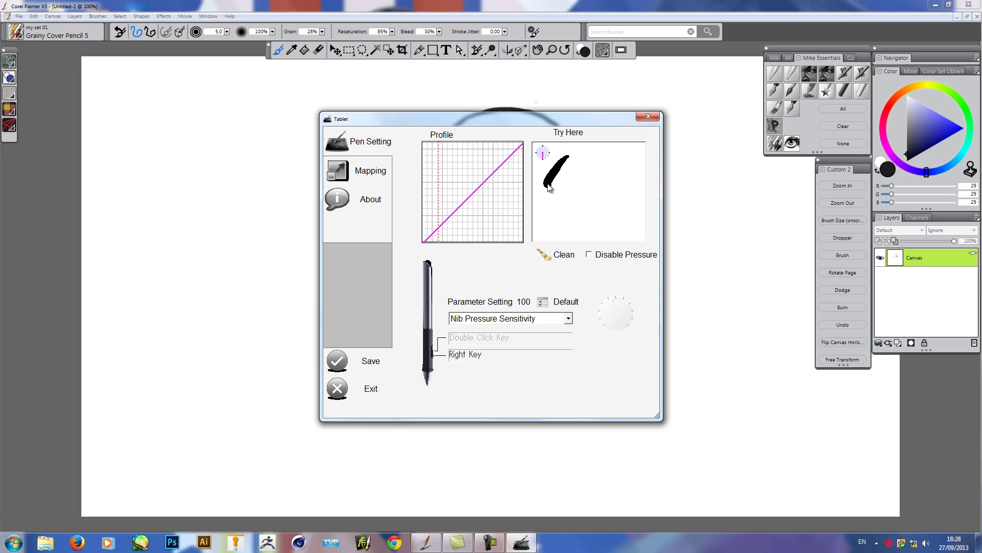
mouse_move(549, 187)
left_mouse_down()
mouse_move(570, 177)
mouse_move(597, 207)
left_mouse_up()
left_click_drag(596, 165, 617, 190)
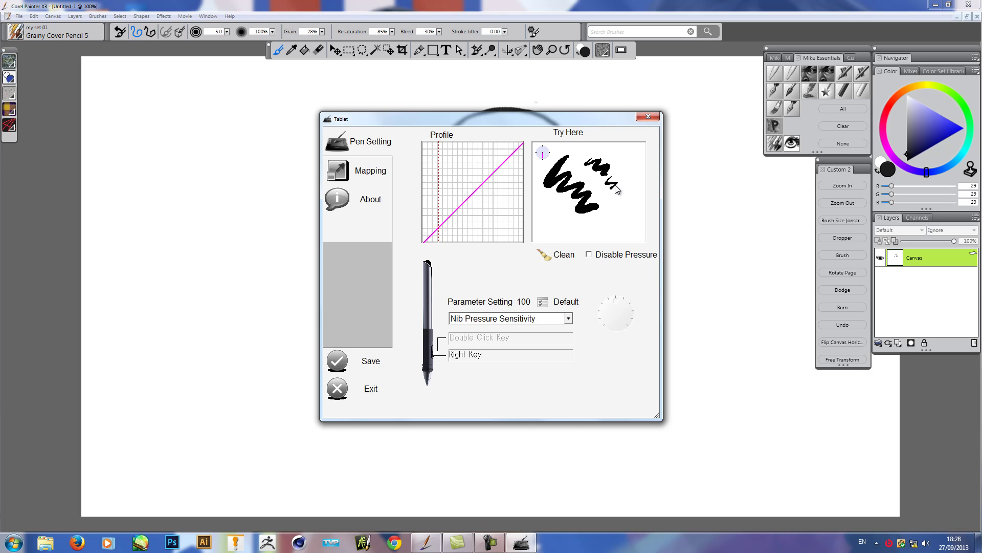
mouse_move(549, 204)
left_mouse_down()
mouse_move(579, 233)
mouse_move(596, 230)
left_mouse_up()
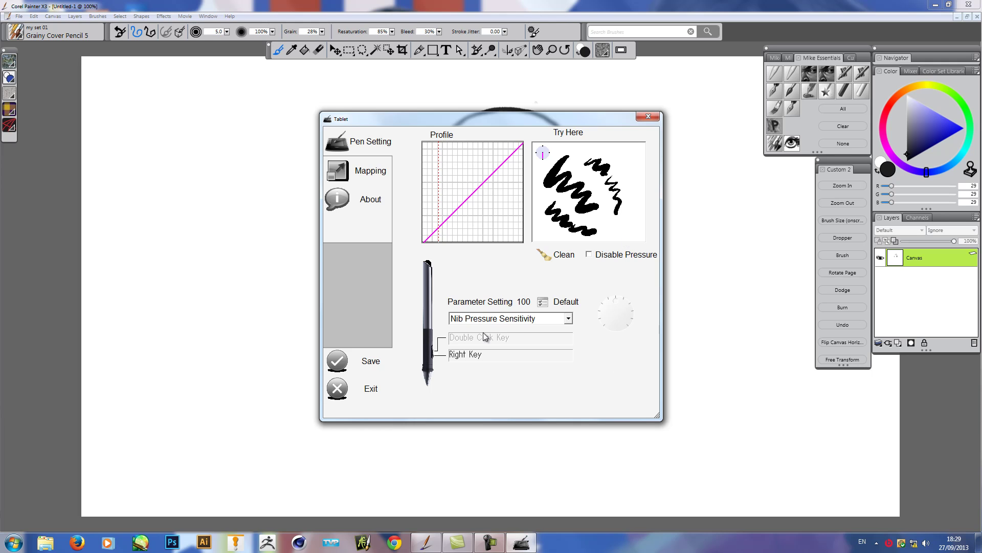
left_click(562, 261)
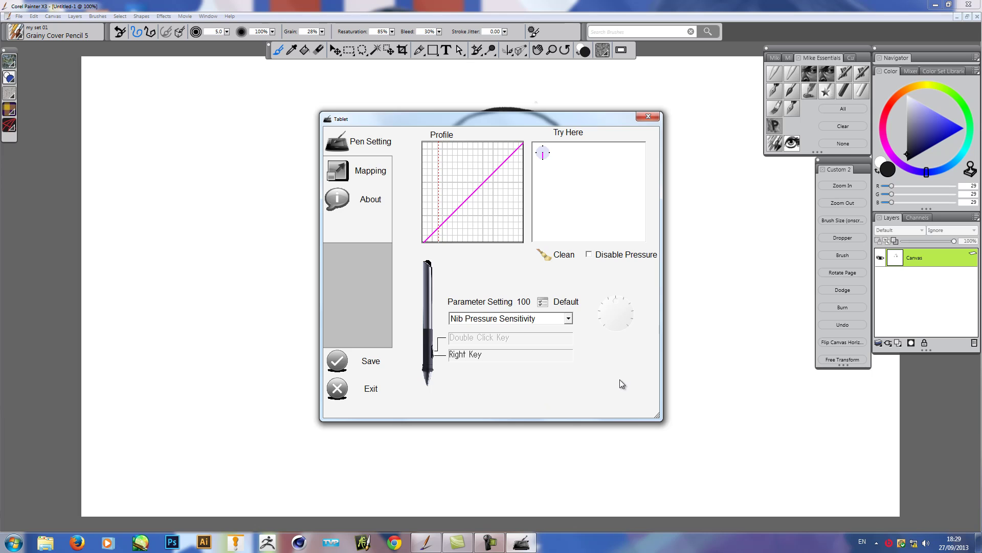
mouse_move(578, 150)
left_mouse_down()
mouse_move(576, 189)
mouse_move(601, 171)
mouse_move(615, 204)
left_mouse_up()
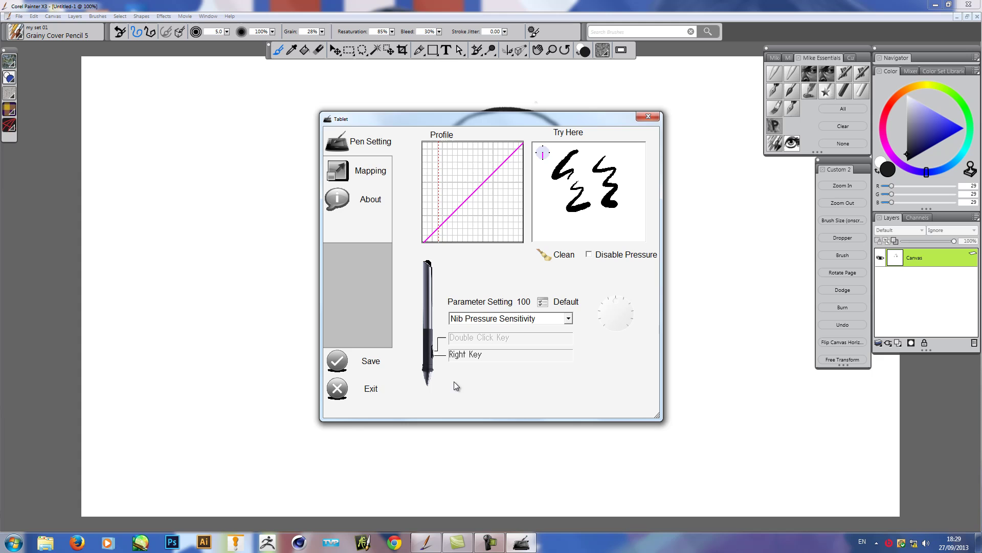
- Exit the tablet settings, thicken the left strand, and sketch the right jawline and chin curve
left_click(373, 389)
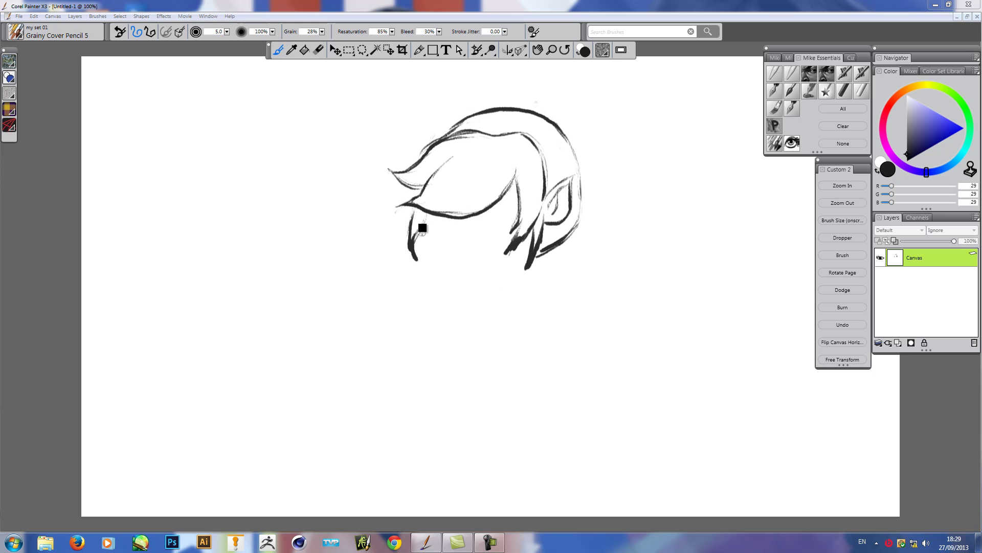
mouse_move(422, 244)
left_mouse_down()
mouse_move(418, 241)
mouse_move(444, 280)
mouse_move(436, 274)
mouse_move(501, 283)
mouse_move(472, 287)
mouse_move(531, 257)
mouse_move(492, 282)
mouse_move(430, 272)
left_mouse_up()
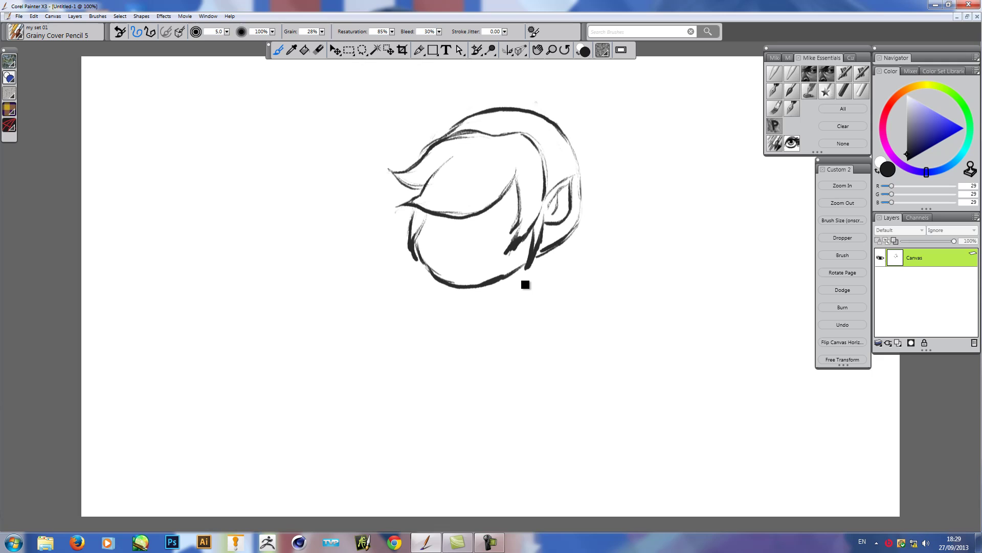
left_click_drag(525, 272, 520, 304)
mouse_move(457, 299)
left_mouse_down()
mouse_move(497, 314)
mouse_move(518, 303)
left_mouse_up()
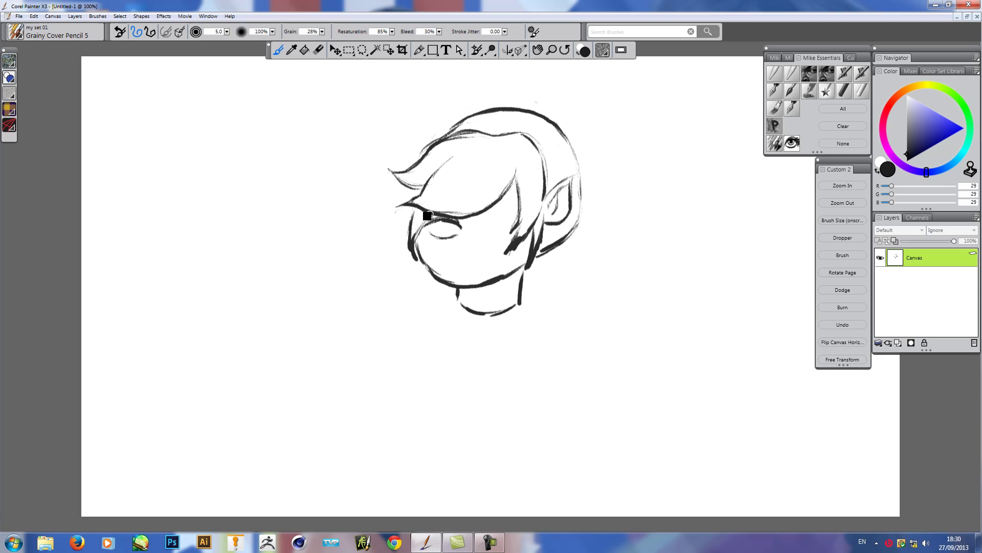
- Draw the left eye's upper lid, a stroke beside it, and fill both eyes with dark irises
left_click_drag(427, 214, 459, 215)
mouse_move(438, 221)
left_mouse_down()
mouse_move(441, 236)
mouse_move(452, 230)
mouse_move(439, 234)
mouse_move(438, 224)
left_mouse_up()
mouse_move(488, 223)
left_mouse_down()
mouse_move(508, 216)
mouse_move(485, 230)
mouse_move(514, 225)
mouse_move(504, 201)
mouse_move(486, 213)
mouse_move(497, 205)
mouse_move(515, 214)
left_mouse_up()
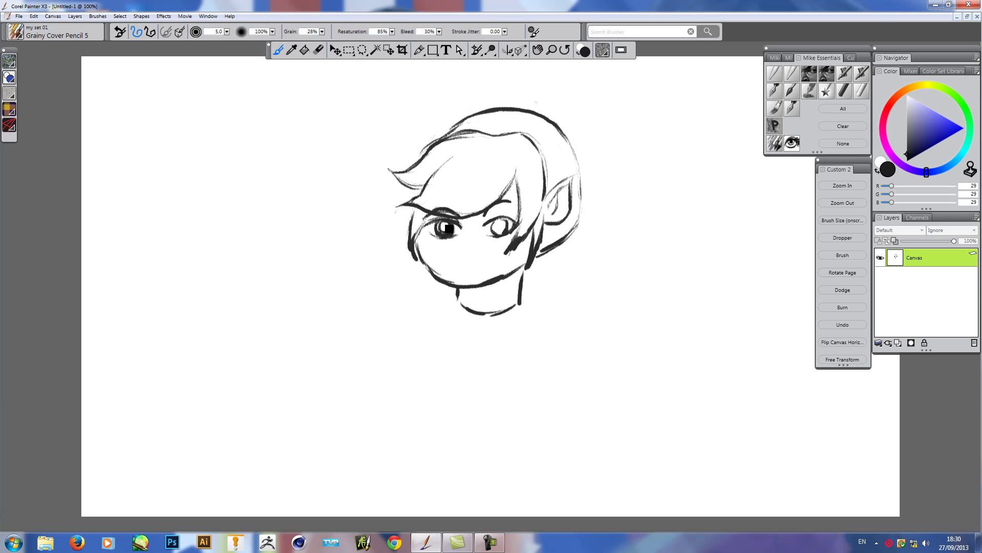
left_click_drag(449, 223, 442, 225)
left_click_drag(494, 227, 496, 230)
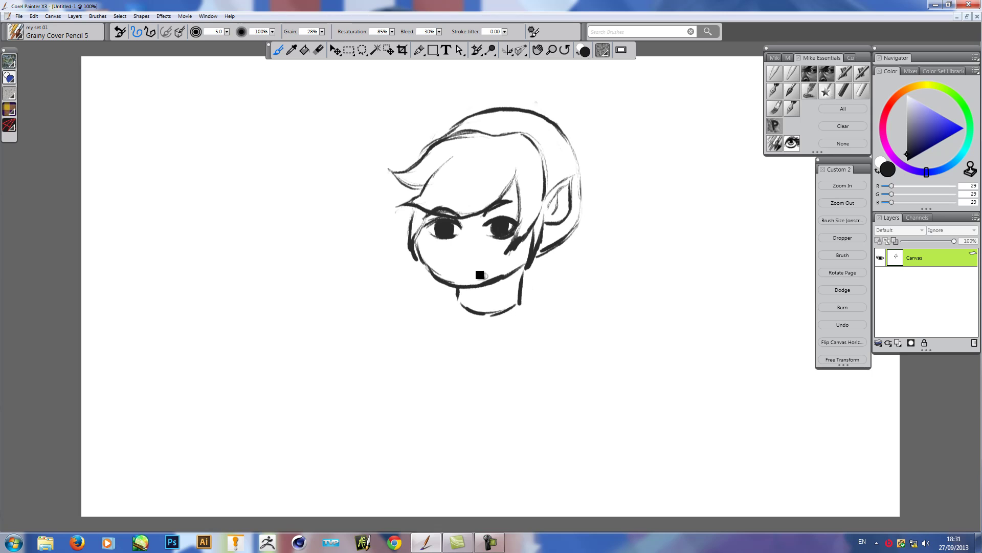
- Erase the first straight mouth line and redraw it as a lighter, fainter pencil stroke
left_click_drag(449, 260, 498, 260)
left_click(319, 50)
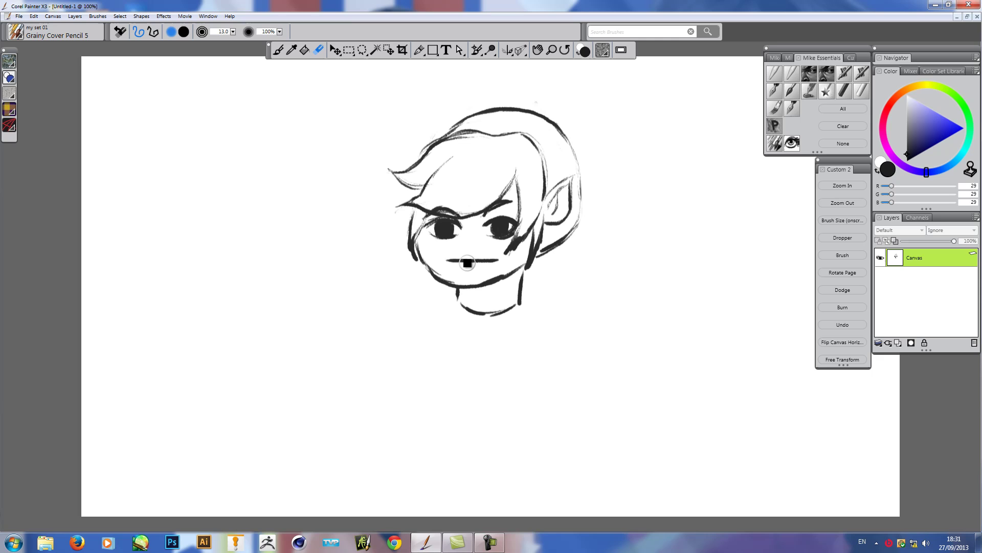
left_click_drag(467, 262, 500, 263)
key("b")
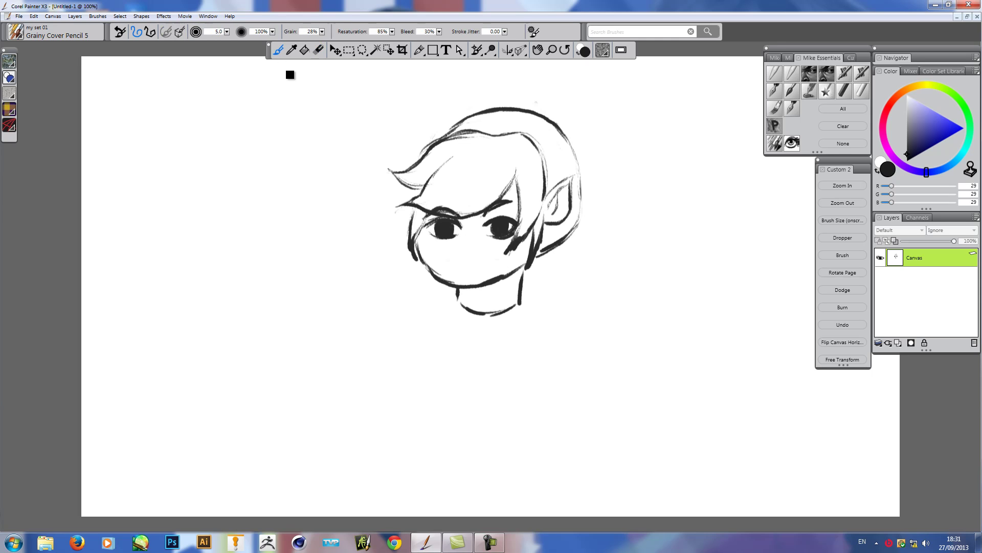
left_click_drag(451, 262, 499, 261)
- Draw both shoulder lines from the neck and extend the right side downward
left_click_drag(524, 280, 559, 301)
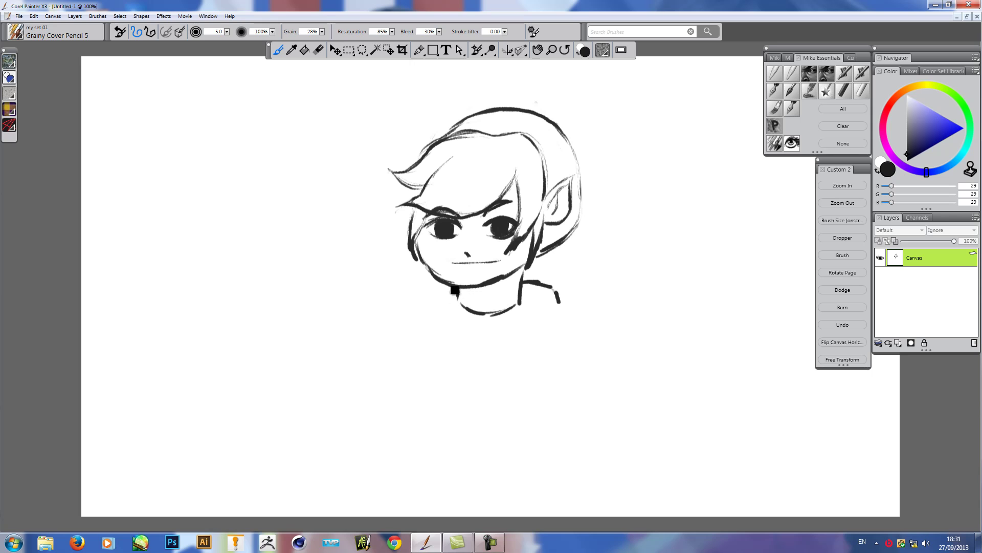
mouse_move(457, 290)
left_mouse_down()
mouse_move(431, 316)
mouse_move(458, 356)
mouse_move(441, 339)
mouse_move(441, 406)
mouse_move(457, 429)
mouse_move(493, 431)
left_mouse_up()
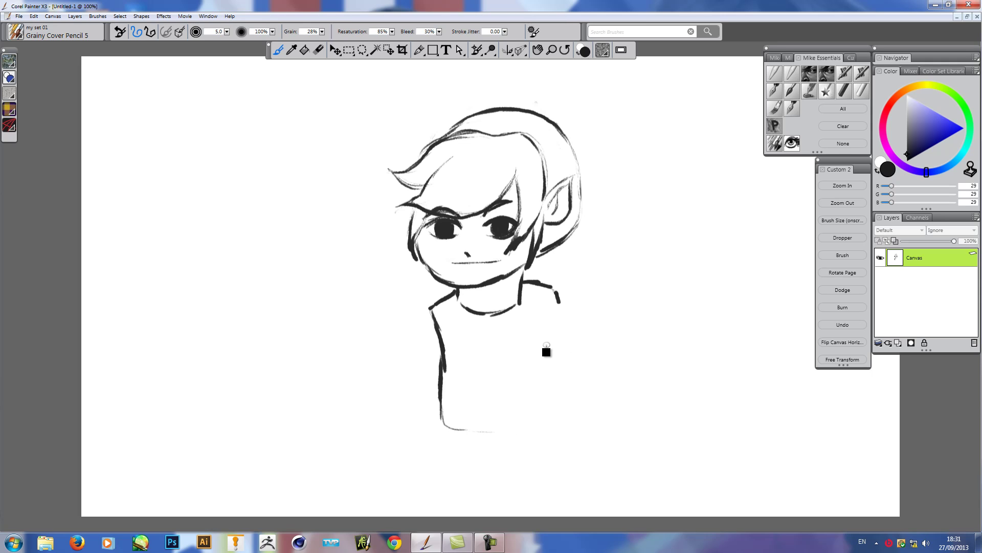
mouse_move(557, 306)
left_mouse_down()
mouse_move(537, 352)
mouse_move(532, 412)
left_mouse_up()
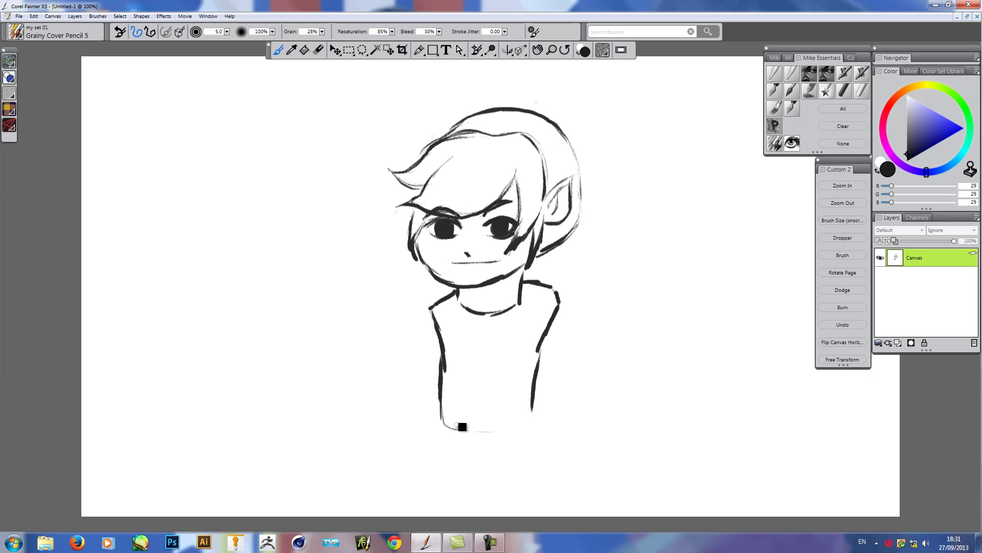
- Add the torso's bottom edge and a bent left arm with its hand joined to the torso
mouse_move(462, 424)
left_mouse_down()
mouse_move(533, 421)
mouse_move(478, 423)
mouse_move(439, 410)
mouse_move(437, 335)
mouse_move(417, 322)
mouse_move(369, 364)
mouse_move(393, 385)
left_mouse_up()
mouse_move(395, 384)
left_mouse_down()
mouse_move(412, 371)
mouse_move(406, 364)
left_mouse_up()
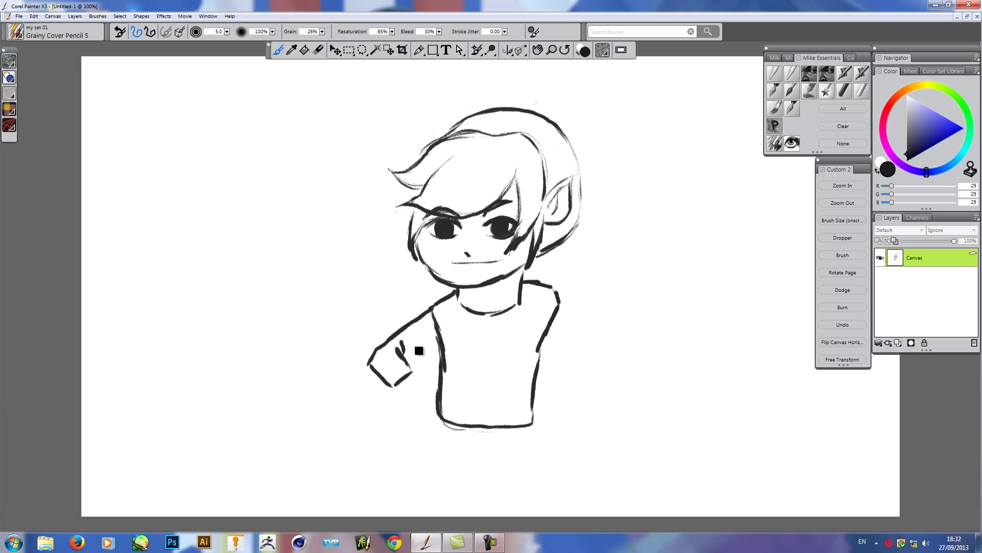
left_click_drag(408, 356, 438, 341)
- Sweep a long tapering hair strand out to the left and darken the head outline beside the ear
left_click_drag(402, 183, 382, 199)
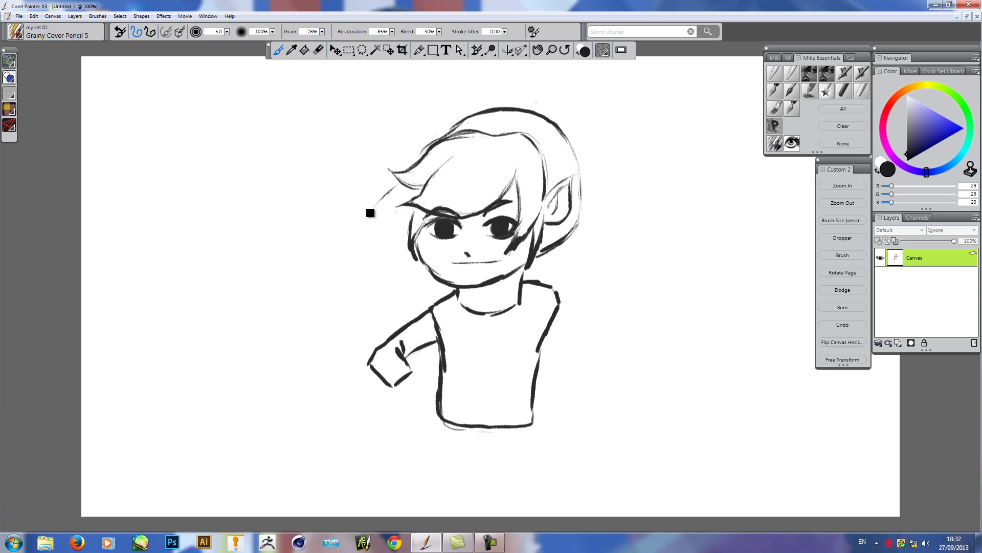
left_click_drag(396, 186, 330, 220)
mouse_move(399, 185)
left_mouse_down()
mouse_move(300, 235)
mouse_move(318, 224)
mouse_move(348, 245)
left_mouse_up()
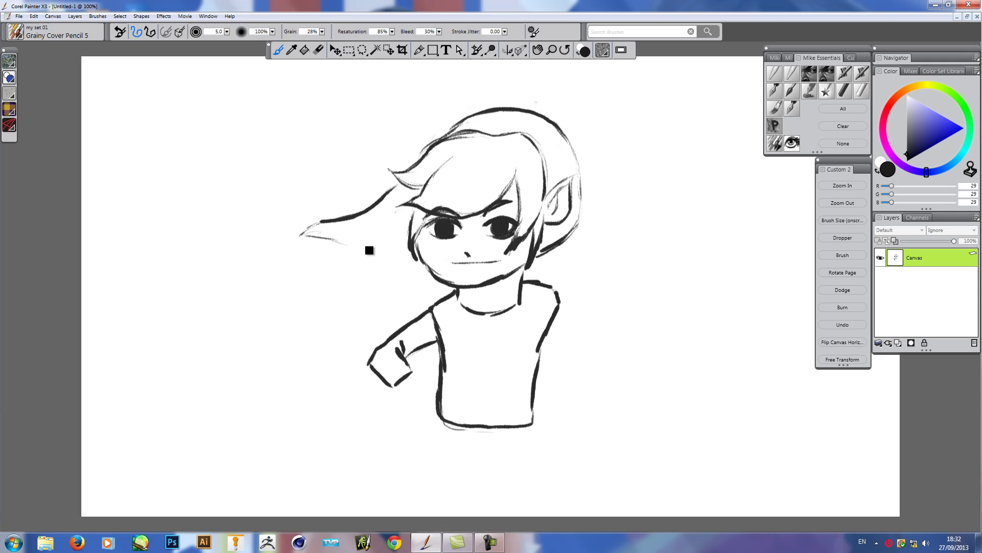
mouse_move(412, 245)
left_mouse_down()
mouse_move(381, 251)
mouse_move(300, 235)
mouse_move(374, 207)
mouse_move(402, 183)
left_mouse_up()
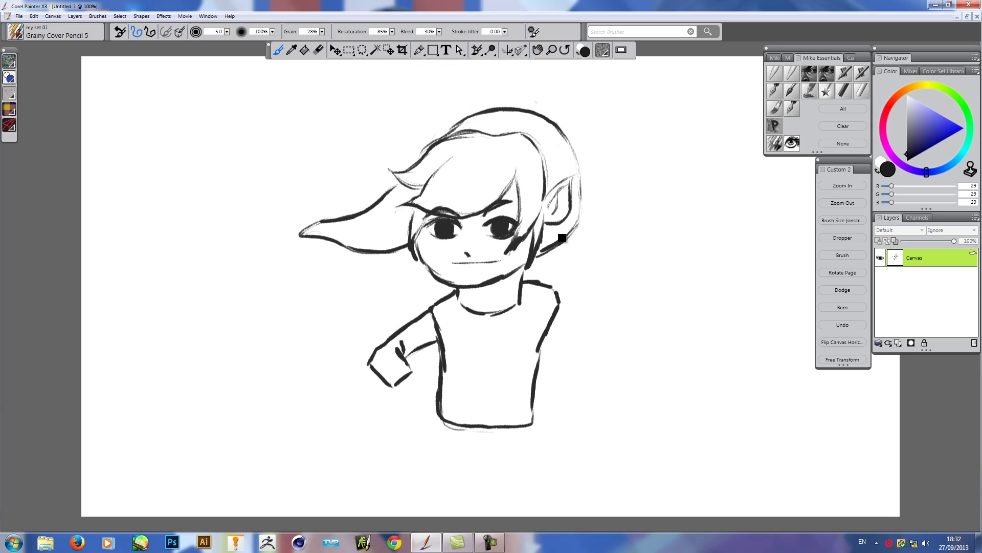
left_click_drag(581, 217, 582, 182)
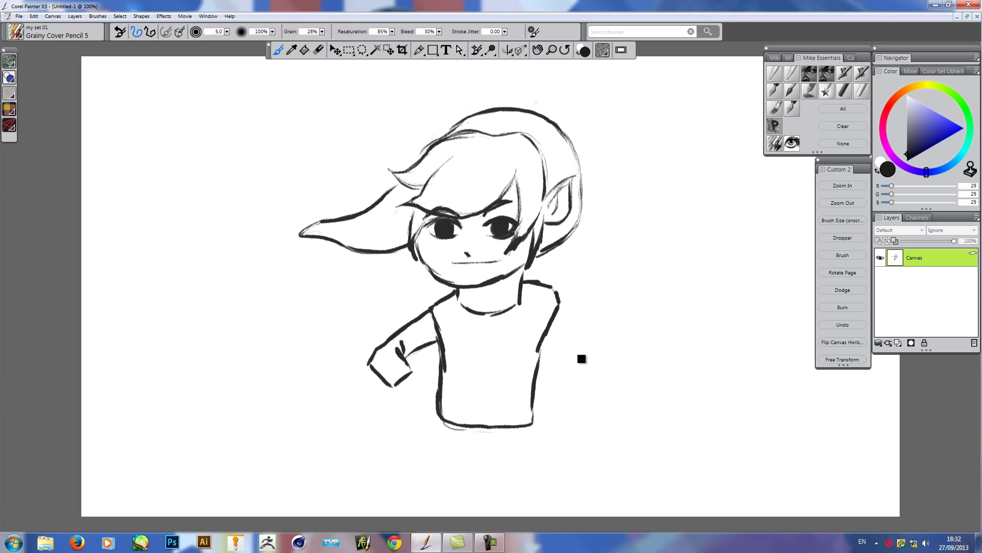
- Outline the right shoulder and the right arm hanging beside the tunic
mouse_move(559, 302)
left_mouse_down()
mouse_move(606, 362)
mouse_move(601, 431)
left_mouse_up()
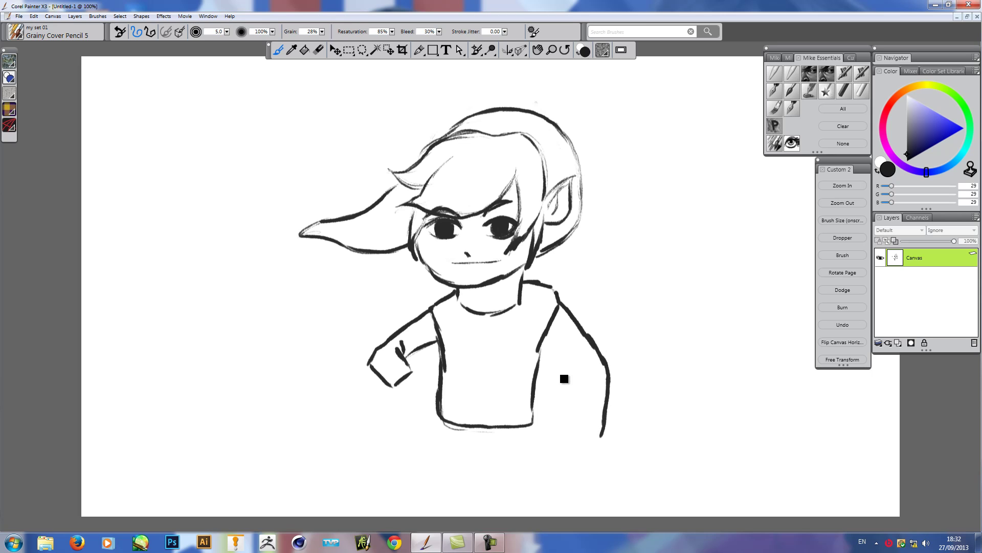
left_click_drag(565, 371, 566, 422)
mouse_move(566, 377)
left_mouse_down()
mouse_move(543, 344)
mouse_move(566, 370)
left_mouse_up()
- Retrace both torso sides, then erase the stray inner torso line and doubled bottom
mouse_move(436, 330)
left_mouse_down()
mouse_move(441, 364)
mouse_move(423, 384)
mouse_move(418, 432)
mouse_move(485, 431)
left_mouse_up()
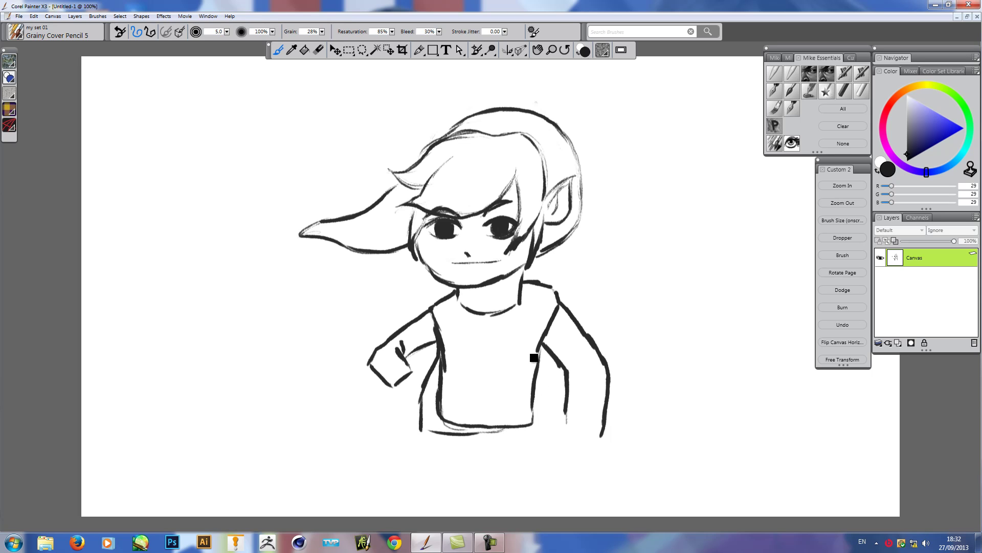
mouse_move(531, 371)
left_mouse_down()
mouse_move(517, 406)
mouse_move(474, 432)
mouse_move(424, 434)
left_mouse_up()
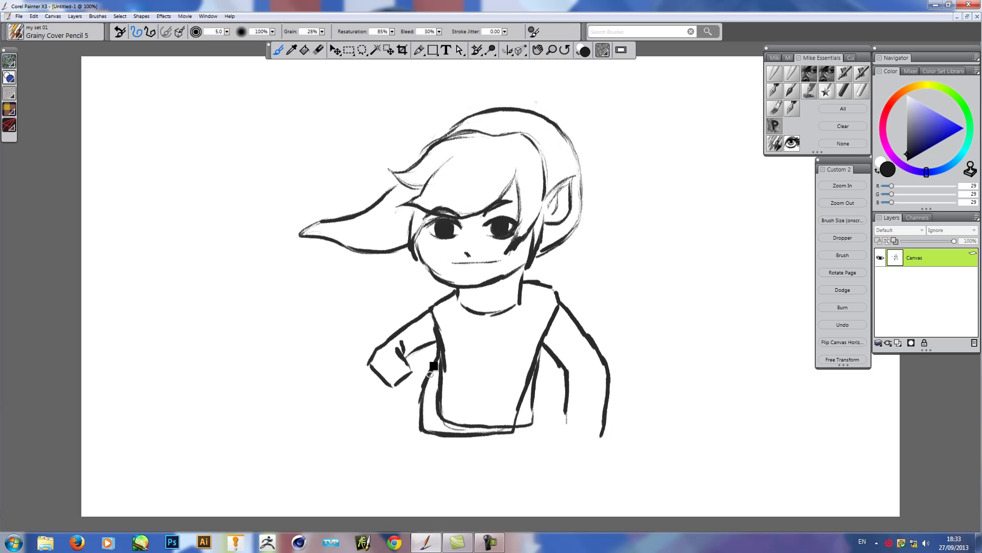
left_click(319, 50)
mouse_move(438, 391)
left_mouse_down()
mouse_move(442, 317)
mouse_move(453, 415)
mouse_move(481, 423)
mouse_move(458, 423)
mouse_move(505, 422)
mouse_move(461, 424)
mouse_move(509, 409)
mouse_move(533, 343)
mouse_move(541, 397)
mouse_move(519, 434)
mouse_move(542, 355)
mouse_move(520, 445)
mouse_move(511, 399)
mouse_move(508, 426)
mouse_move(427, 420)
mouse_move(445, 333)
left_mouse_up()
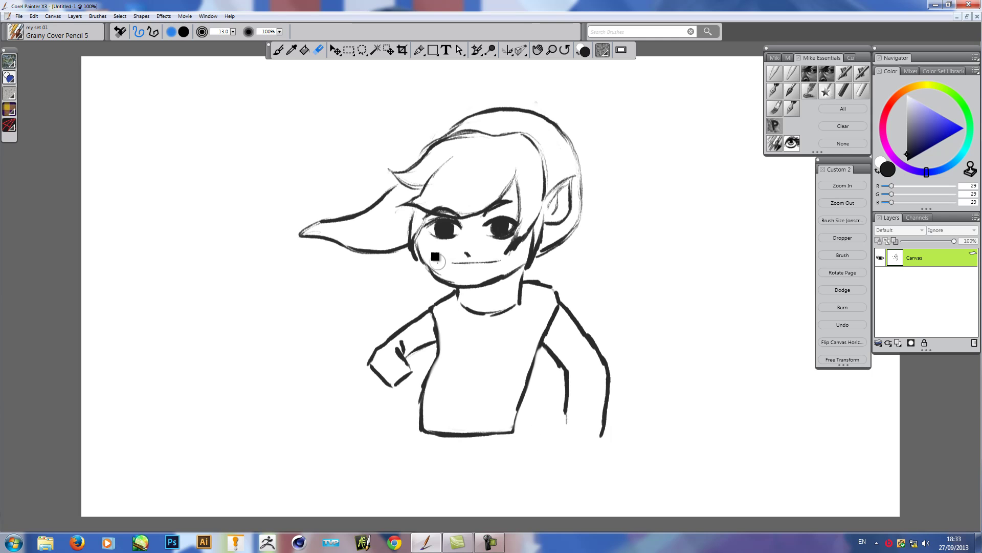
- Reselect the pencil brush to sketch the fist resting on the hip
left_click(281, 51)
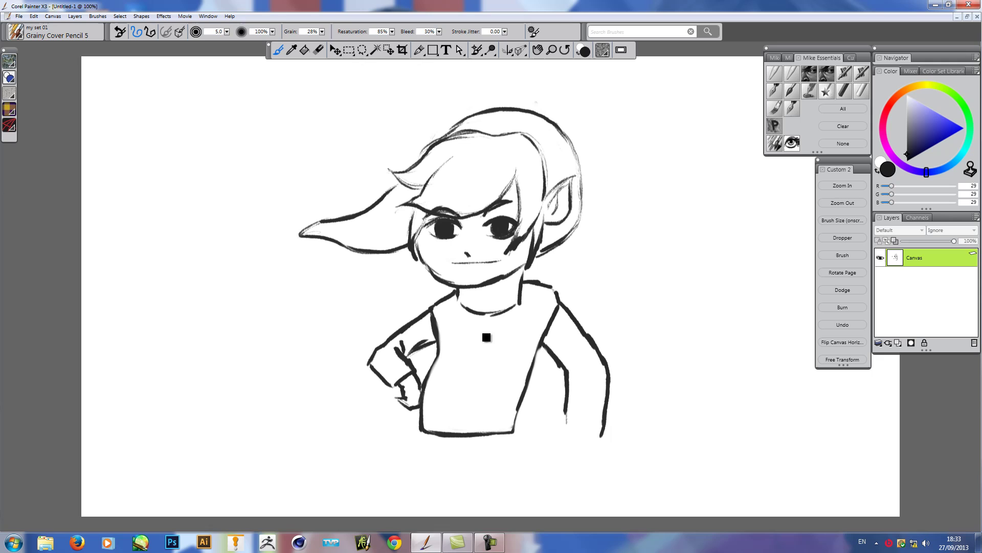
- Draw the V neckline and retrace it darker
left_click_drag(457, 295, 481, 348)
left_click_drag(518, 310, 486, 350)
left_click_drag(491, 311, 516, 306)
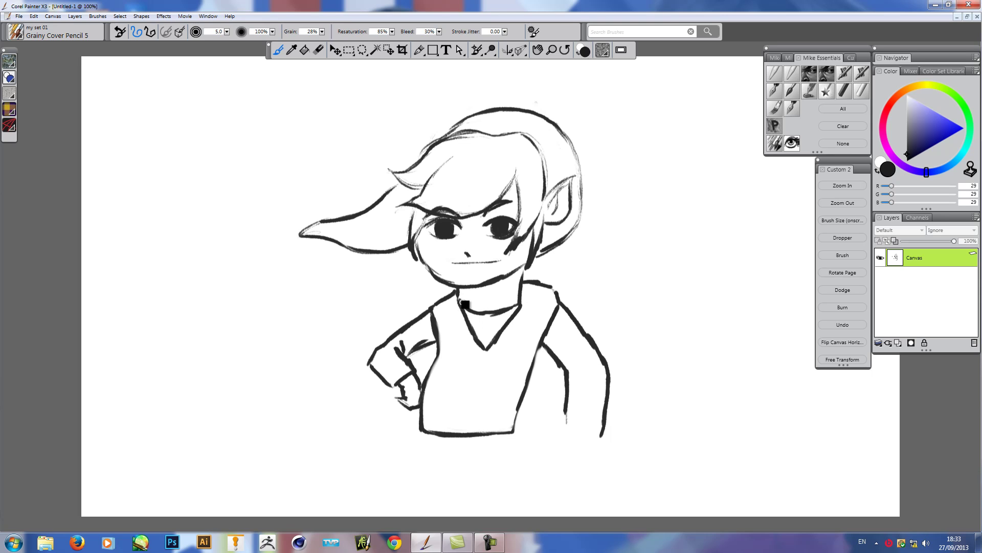
- Firm up the neck and right shoulder, add a collar edge, and circle a round belt buckle
left_click_drag(526, 265, 522, 289)
mouse_move(563, 301)
left_mouse_down()
mouse_move(608, 364)
mouse_move(609, 420)
left_mouse_up()
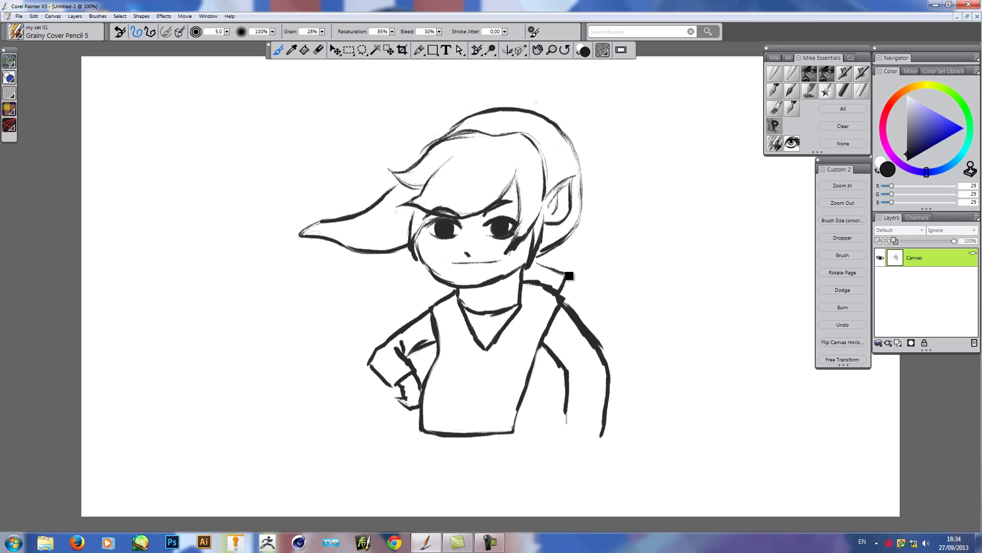
left_click_drag(537, 262, 568, 284)
mouse_move(446, 433)
left_mouse_down()
mouse_move(467, 442)
mouse_move(467, 426)
mouse_move(449, 430)
mouse_move(449, 442)
mouse_move(468, 443)
mouse_move(467, 425)
mouse_move(448, 431)
mouse_move(449, 443)
mouse_move(468, 441)
mouse_move(463, 423)
mouse_move(469, 445)
left_mouse_up()
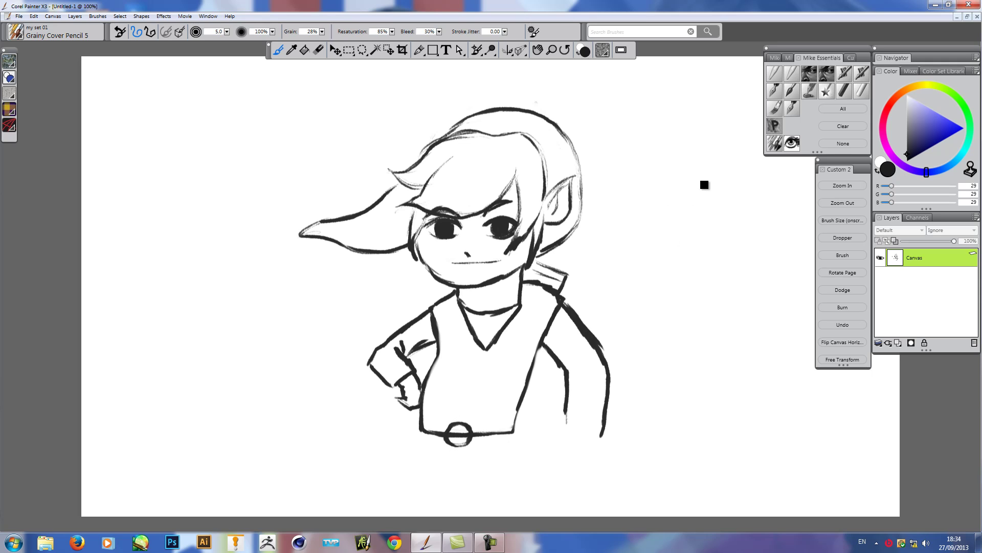
left_click_drag(691, 206, 618, 333)
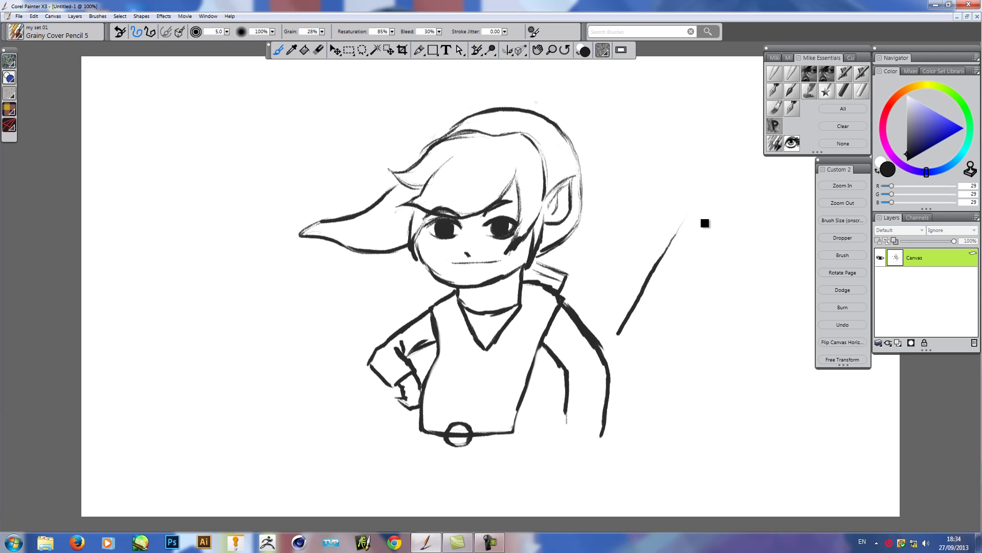
left_click_drag(703, 235, 627, 487)
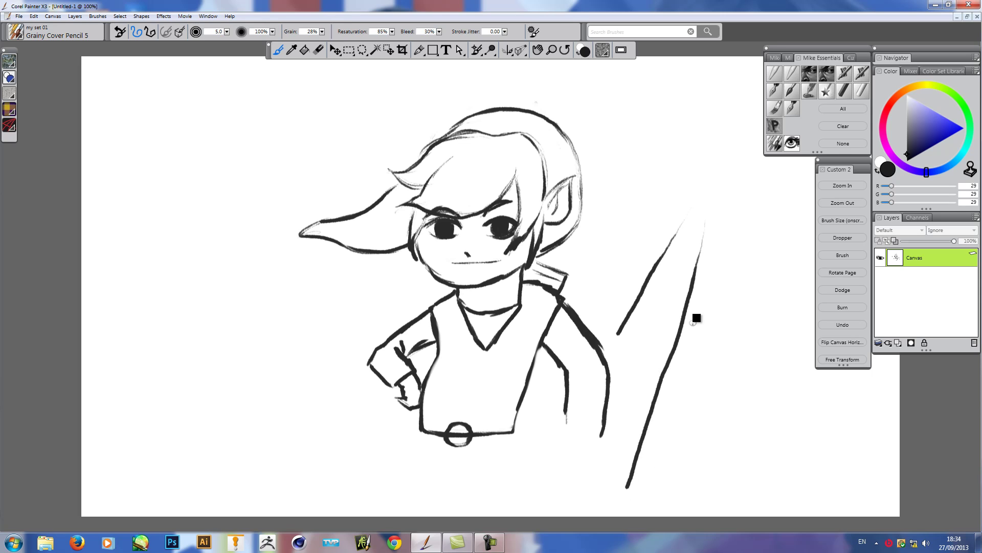
left_click_drag(696, 319, 766, 264)
mouse_move(707, 317)
left_mouse_down()
mouse_move(738, 427)
mouse_move(771, 450)
left_mouse_up()
mouse_move(673, 121)
left_mouse_down()
mouse_move(636, 149)
mouse_move(726, 184)
mouse_move(737, 234)
left_mouse_up()
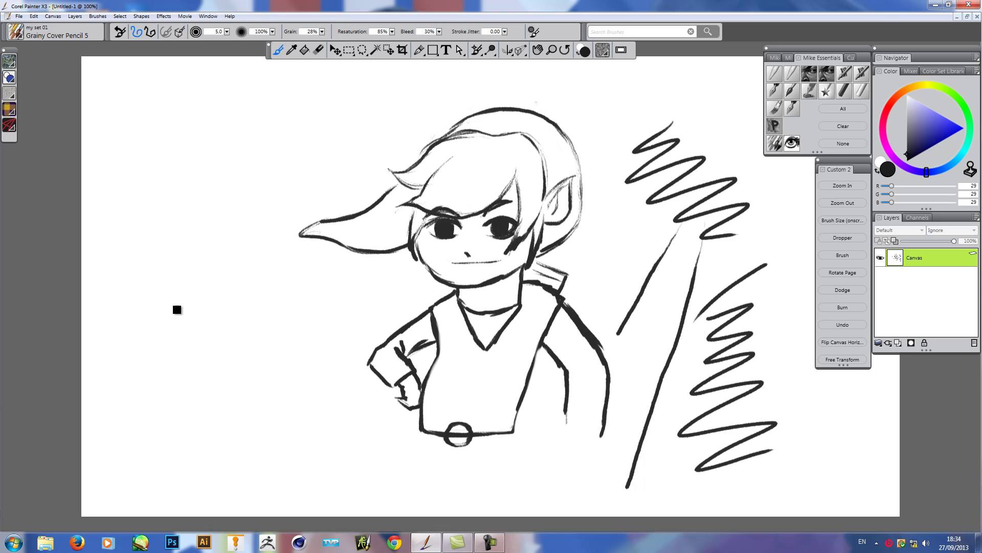
mouse_move(169, 324)
left_mouse_down()
mouse_move(220, 326)
mouse_move(212, 405)
mouse_move(298, 412)
mouse_move(296, 458)
mouse_move(235, 327)
mouse_move(241, 306)
left_mouse_up()
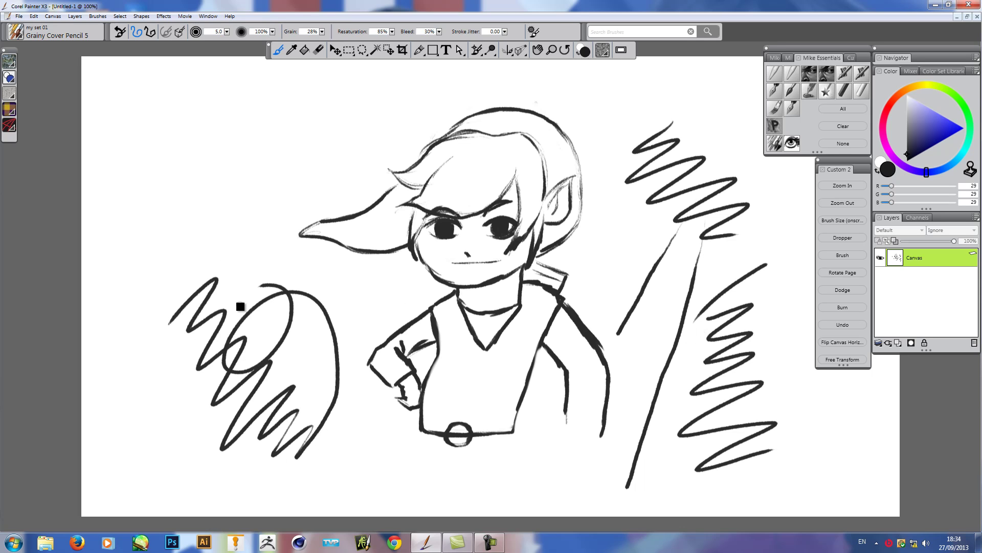
left_click(847, 289)
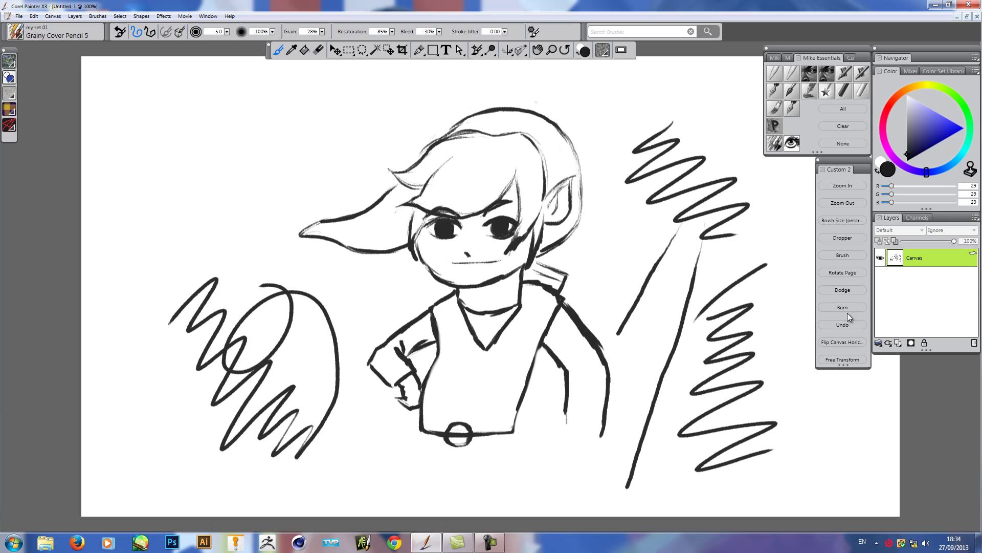
left_click(844, 326)
left_click(844, 327)
left_click(844, 326)
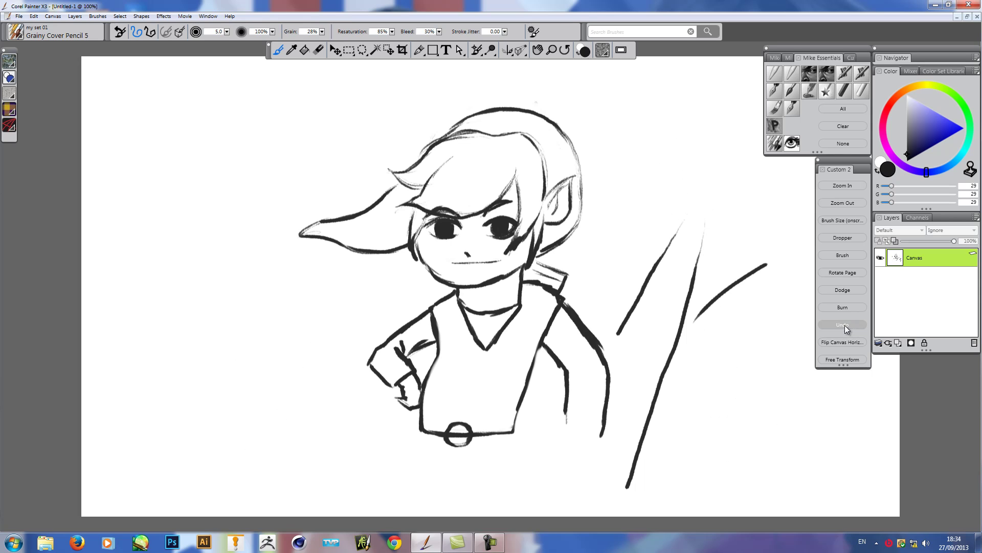
left_click(844, 325)
left_click(845, 324)
left_click(845, 325)
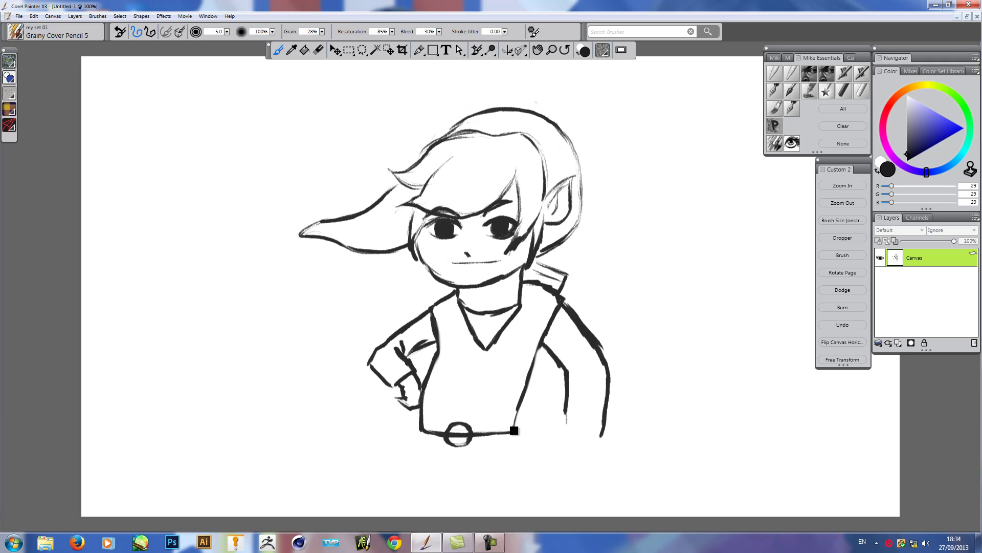
- Draw the tunic skirt sides below the belt and thicken the belt band on both sides of the buckle
left_click_drag(519, 457, 520, 460)
mouse_move(421, 432)
left_mouse_down()
mouse_move(419, 475)
mouse_move(413, 461)
mouse_move(410, 476)
mouse_move(413, 462)
mouse_move(419, 490)
mouse_move(513, 493)
mouse_move(521, 470)
mouse_move(524, 484)
mouse_move(512, 494)
mouse_move(415, 490)
left_mouse_up()
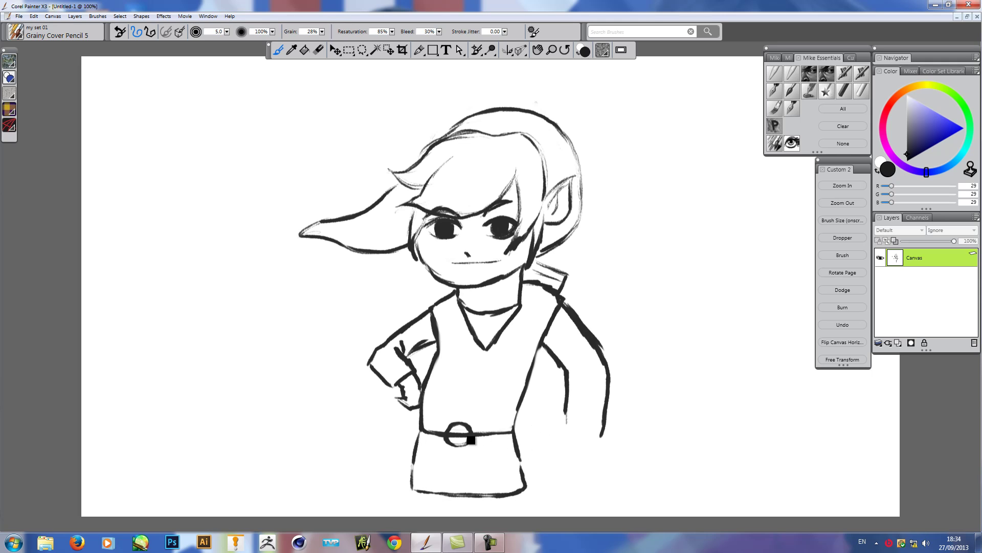
left_click_drag(470, 439, 514, 438)
left_click_drag(417, 439, 439, 438)
left_click_drag(467, 433, 506, 430)
left_click_drag(440, 433, 420, 430)
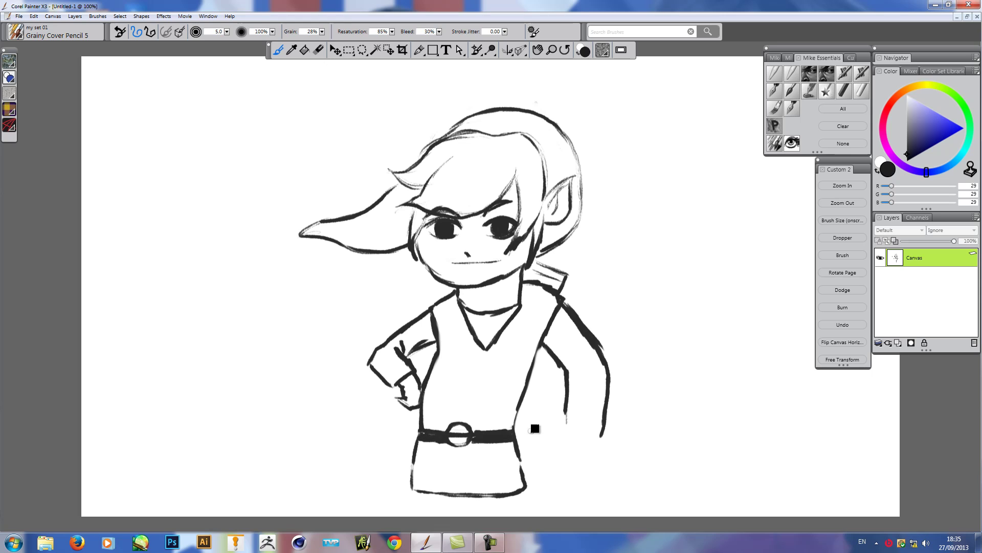
- Erase the inside of the buckle to leave a white ring, then return to the pencil brush
left_click(319, 51)
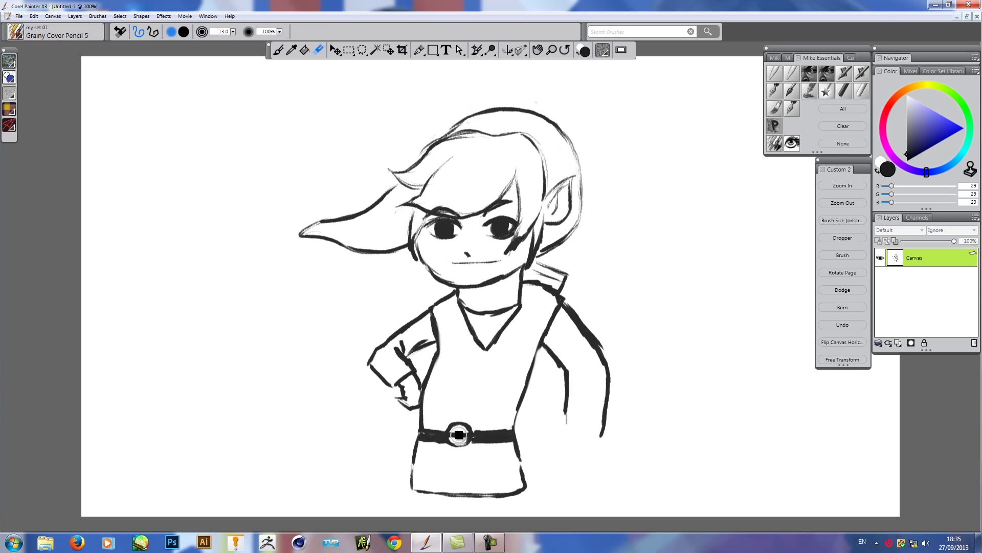
left_click_drag(457, 435, 459, 436)
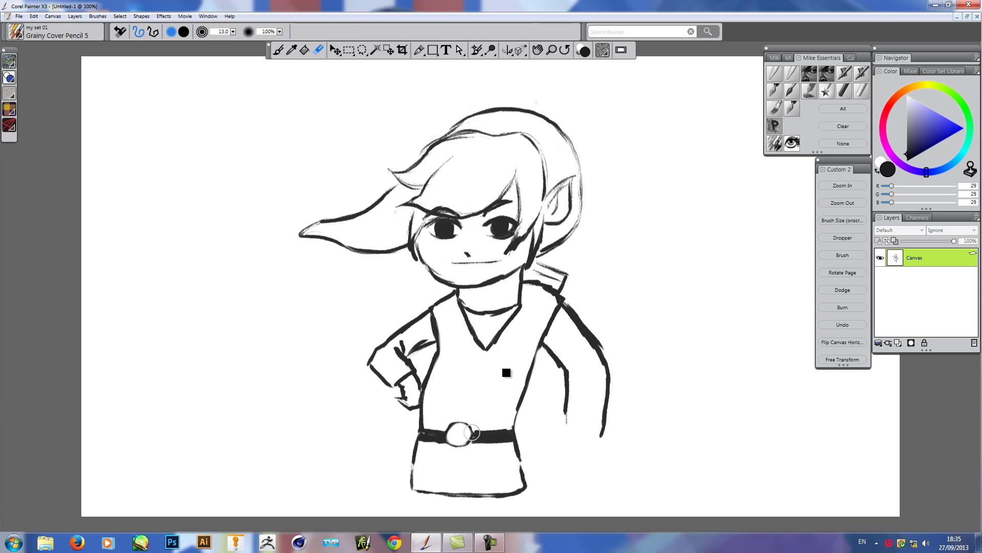
left_click(279, 51)
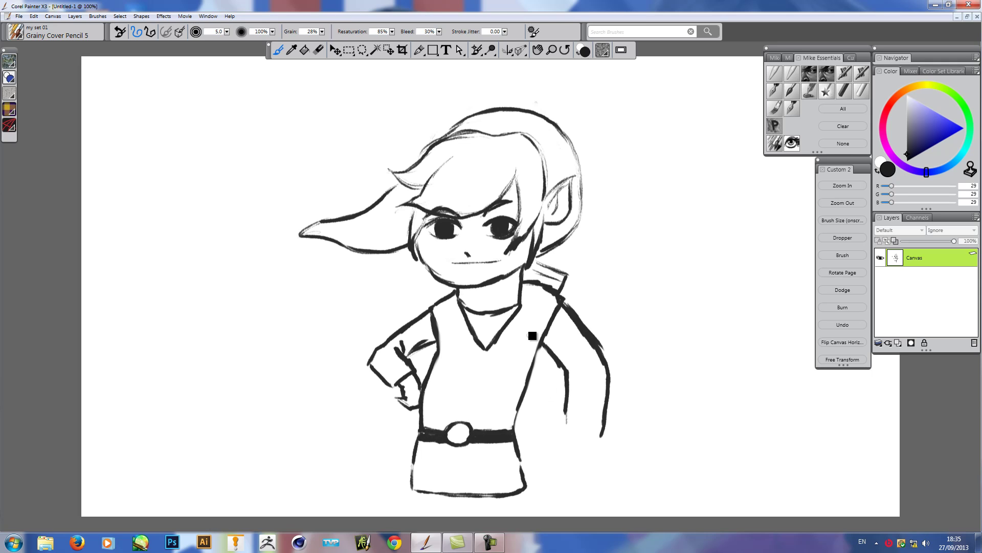
- Add the right arm's inner line, a wrist cuff, and the right hand below it
left_click_drag(566, 369, 573, 430)
left_click_drag(576, 428, 601, 427)
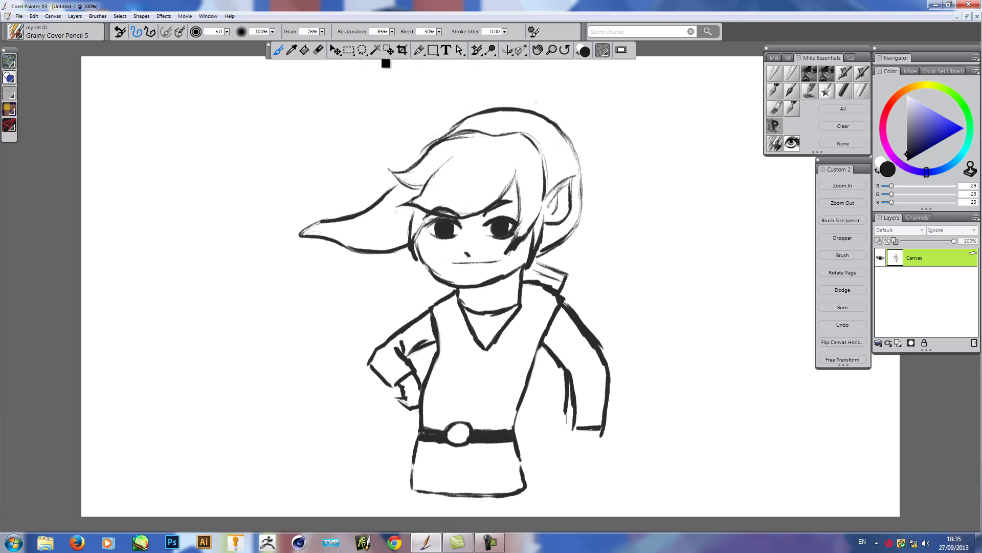
left_click(336, 50)
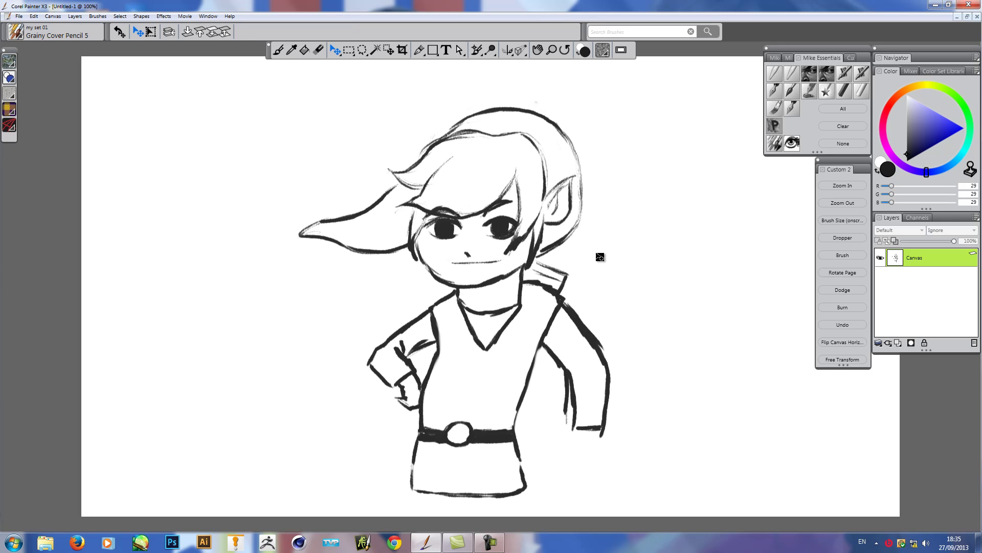
left_click(283, 53)
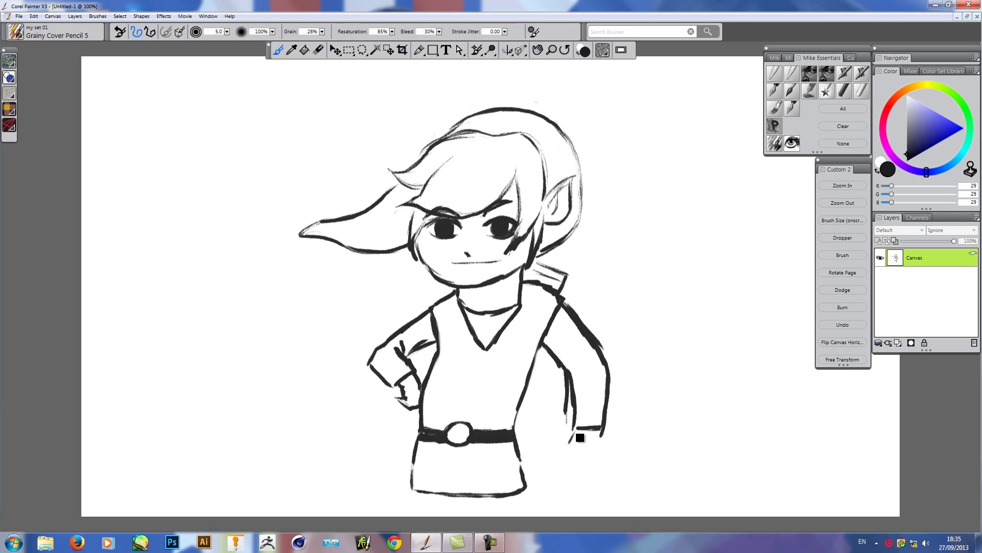
mouse_move(576, 443)
left_mouse_down()
mouse_move(586, 471)
mouse_move(605, 454)
left_mouse_up()
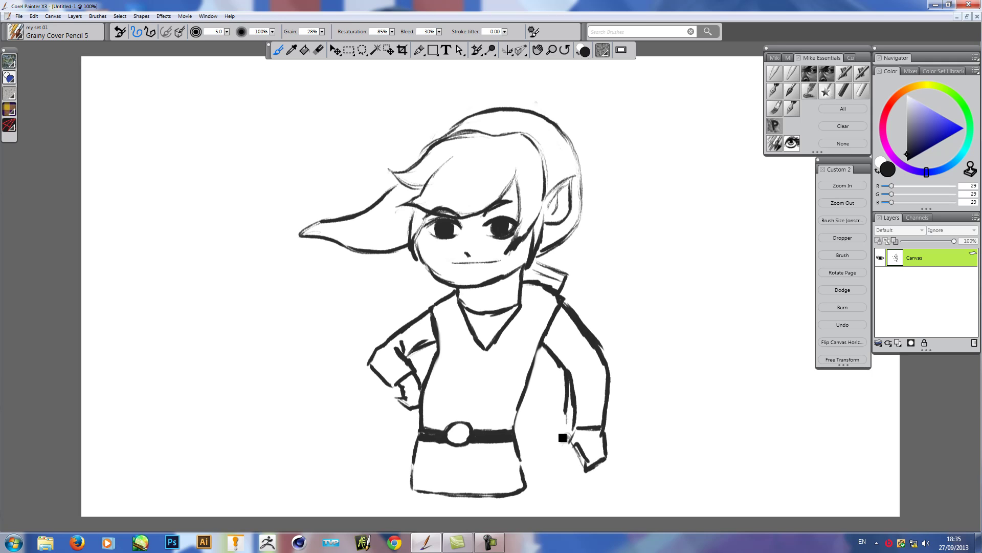
mouse_move(560, 455)
left_mouse_down()
mouse_move(589, 487)
mouse_move(569, 437)
mouse_move(560, 438)
mouse_move(580, 491)
left_mouse_up()
- Sketch the sword grip, a hilt rising up-right, and a two-edged blade angled down-left
left_click_drag(529, 473, 560, 451)
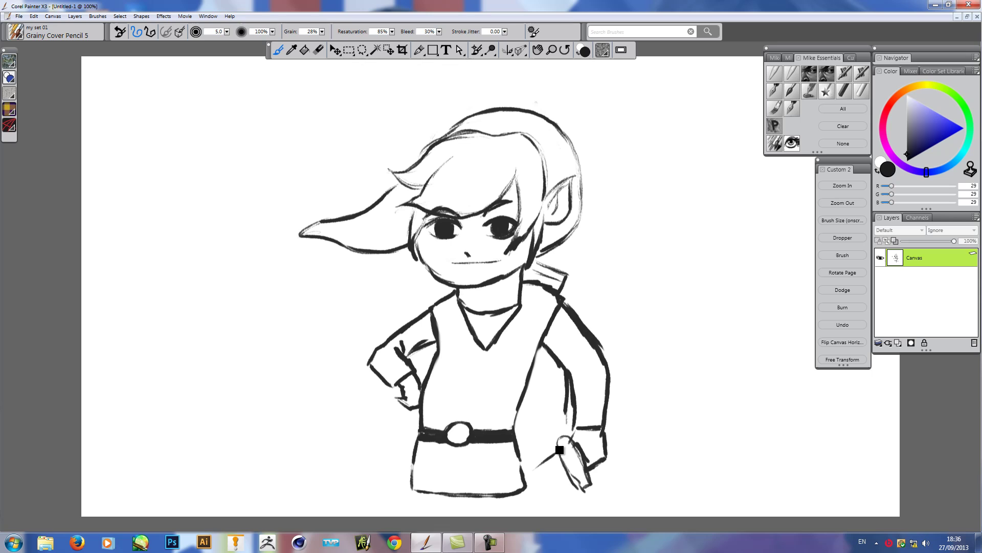
left_click_drag(555, 493, 575, 482)
mouse_move(617, 438)
left_mouse_down()
mouse_move(629, 422)
mouse_move(620, 436)
mouse_move(641, 415)
mouse_move(637, 426)
mouse_move(648, 427)
mouse_move(616, 434)
left_mouse_up()
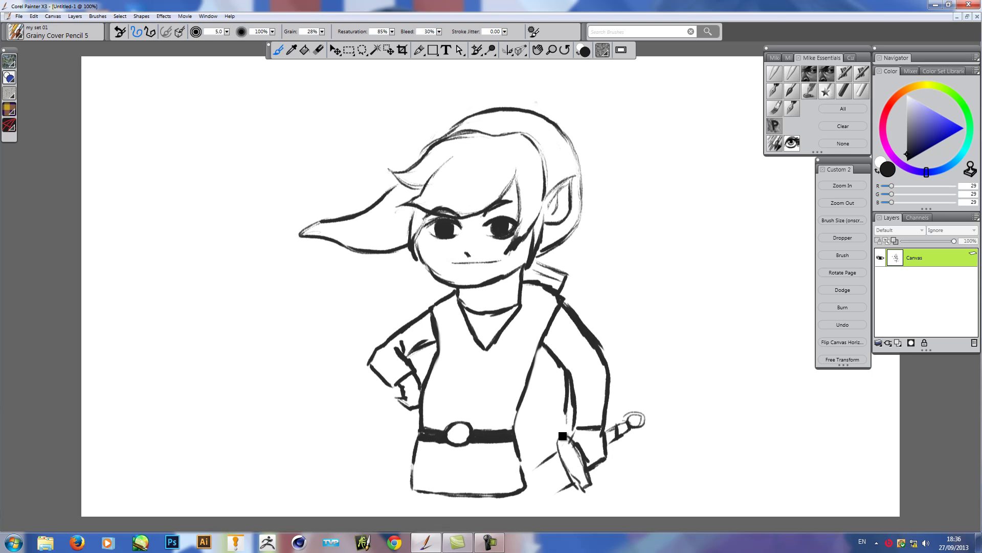
left_click_drag(579, 490, 543, 503)
mouse_move(544, 463)
left_mouse_down()
mouse_move(524, 480)
mouse_move(555, 452)
mouse_move(581, 466)
mouse_move(542, 489)
left_mouse_up()
left_click_drag(539, 359, 556, 318)
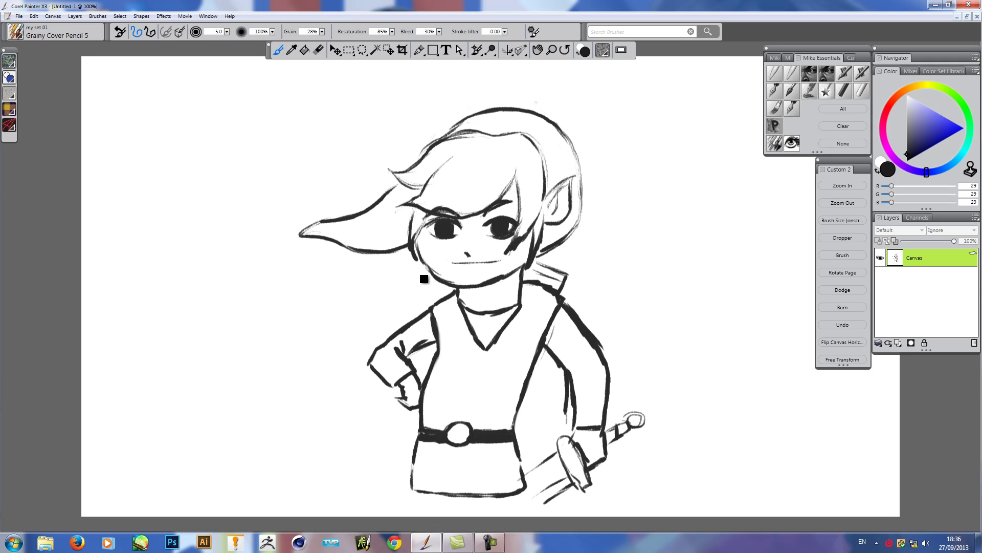
- Sketch the shield edge behind the left shoulder and a strap curve across the chest, and strengthen the collar edge
mouse_move(420, 284)
left_mouse_down()
mouse_move(408, 319)
mouse_move(421, 368)
left_mouse_up()
left_click_drag(555, 361, 529, 408)
left_click_drag(556, 362, 520, 413)
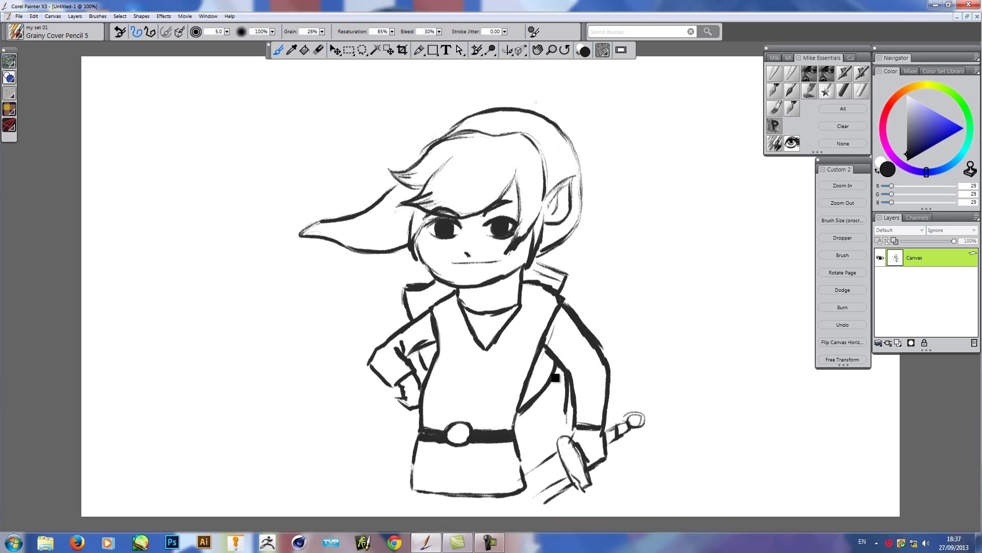
left_click_drag(551, 362, 527, 398)
left_click_drag(417, 311, 411, 293)
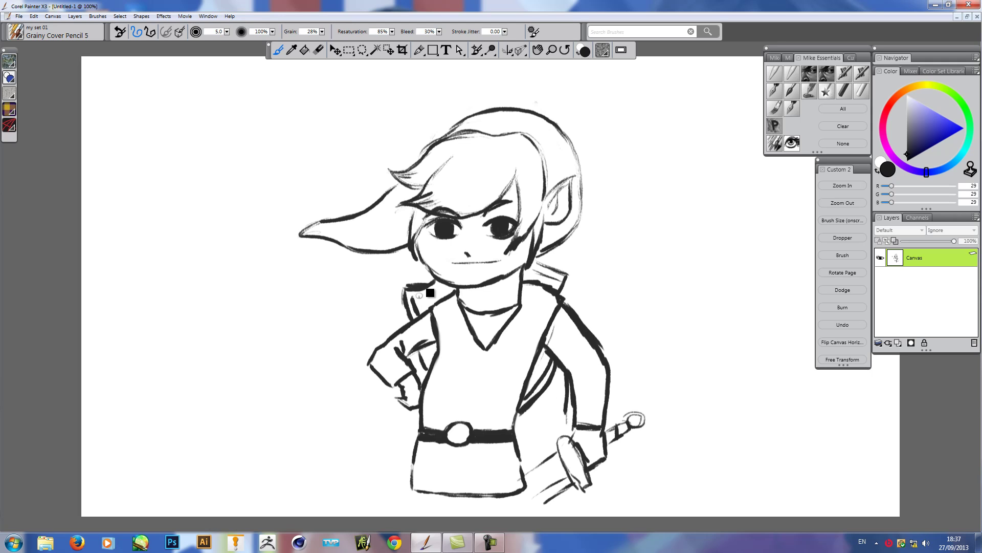